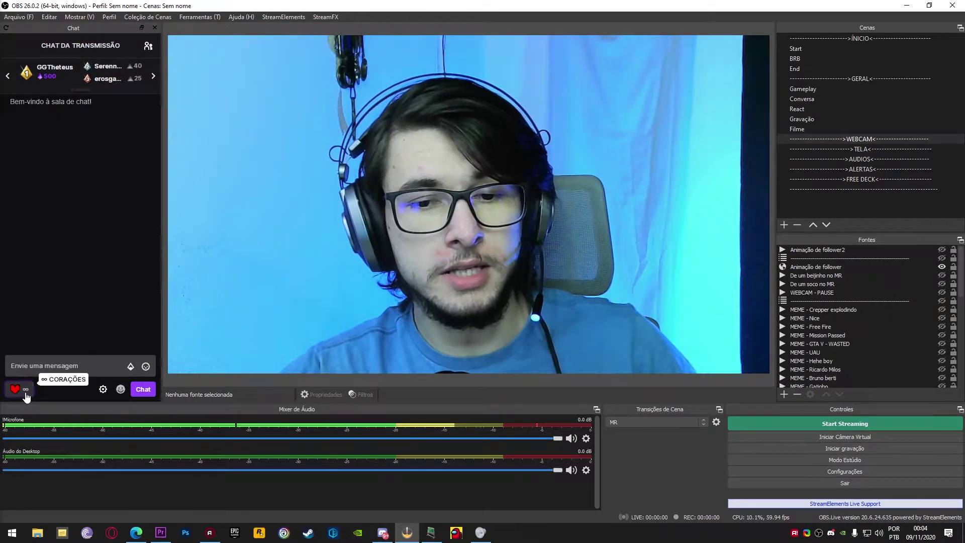
Step: Browse the stream chat's channel rewards and redeem "MEME - Hehe boy"
click(25, 393)
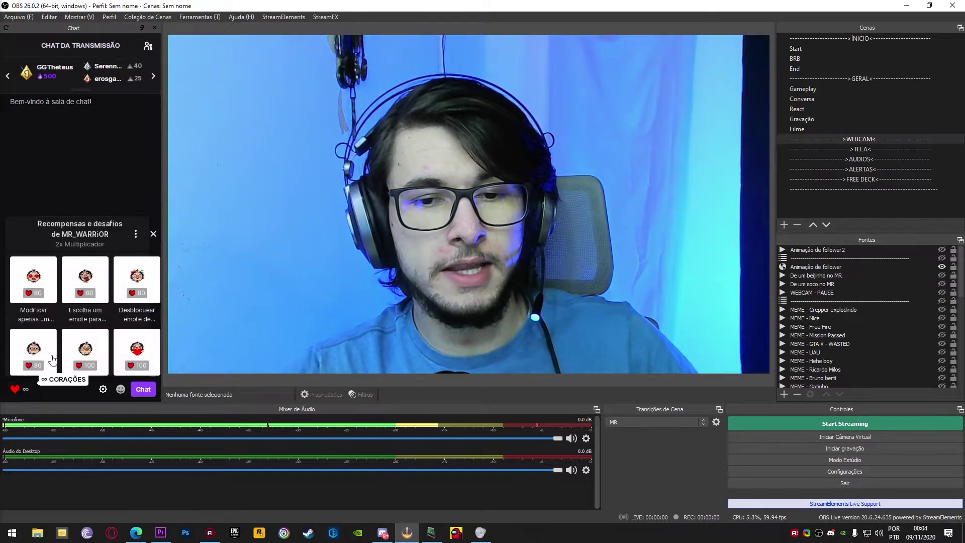
scroll(69, 336, down, 3)
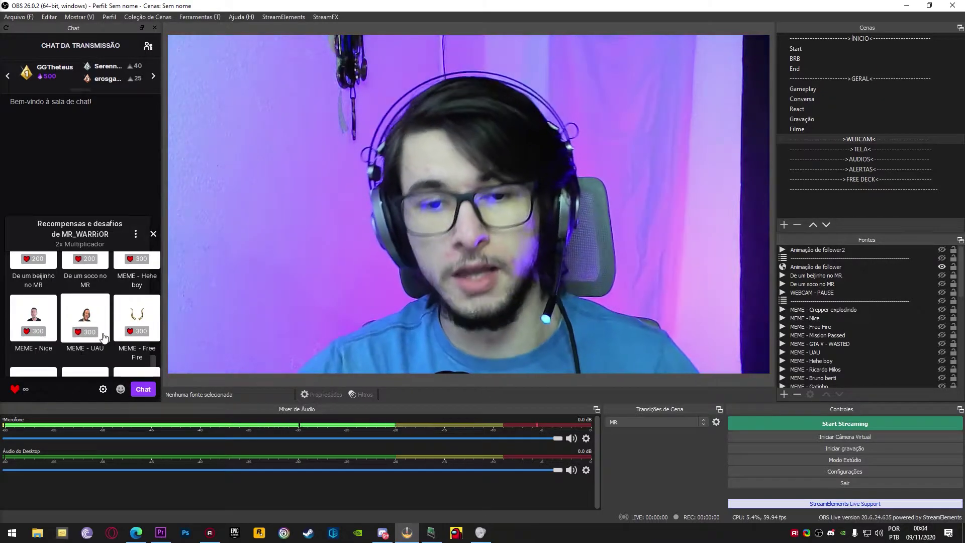
scroll(95, 331, up, 1)
scroll(95, 331, up, 1)
scroll(94, 350, down, 2)
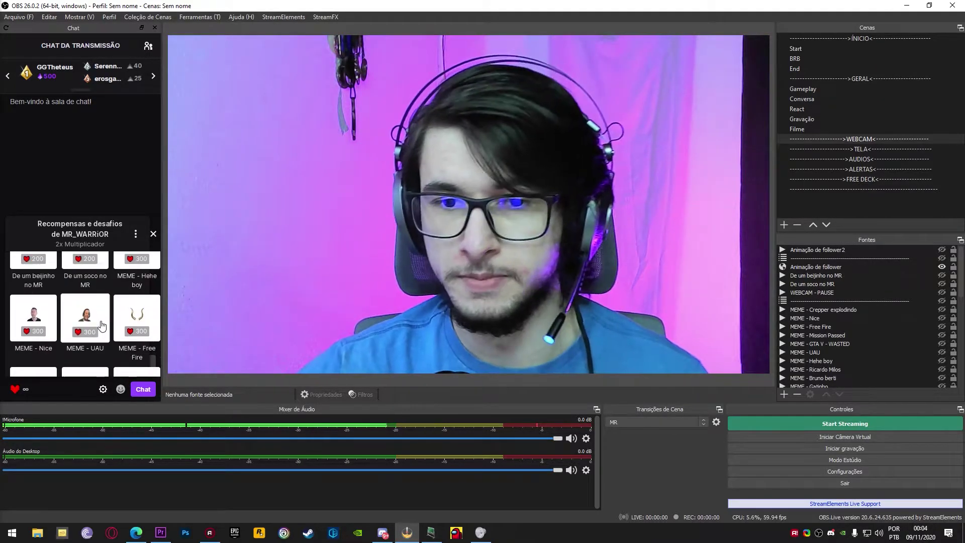
click(94, 355)
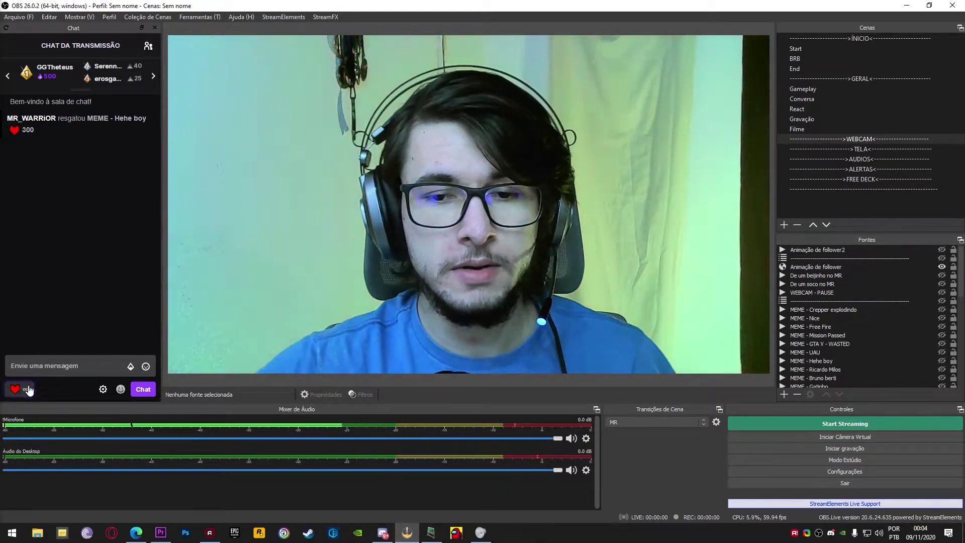
Step: Show the Gameplay scene and redeem the channel reward "De um beijinho no MR" from the chat
click(15, 389)
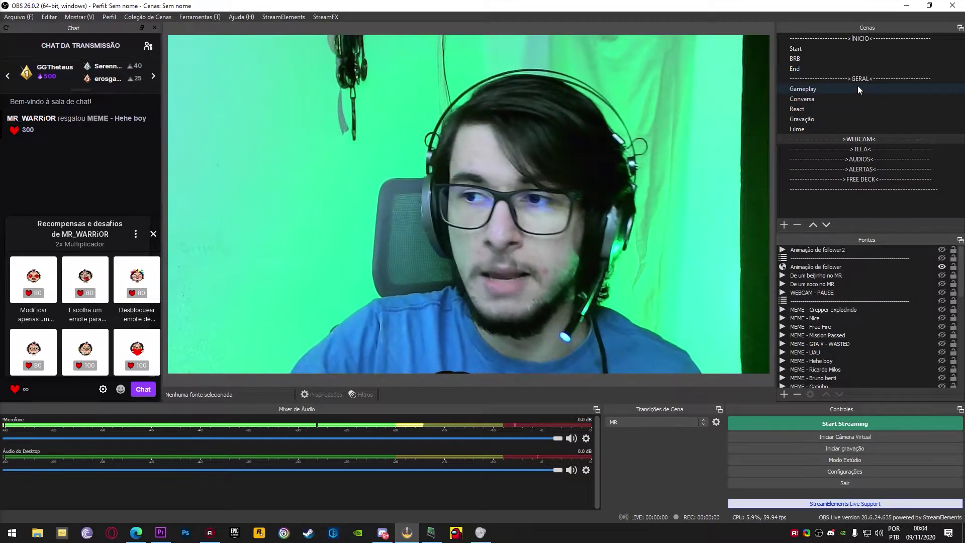
click(857, 89)
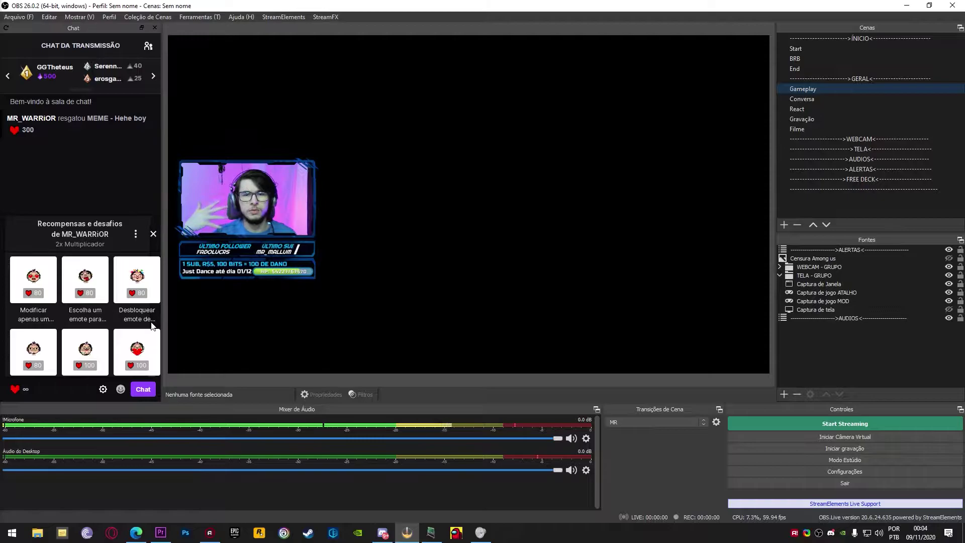
scroll(158, 316, down, 5)
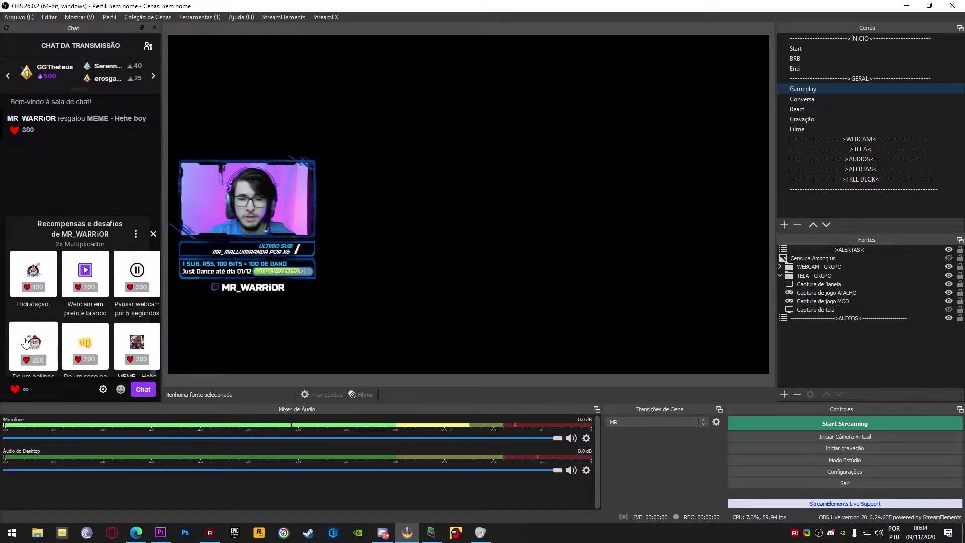
click(36, 263)
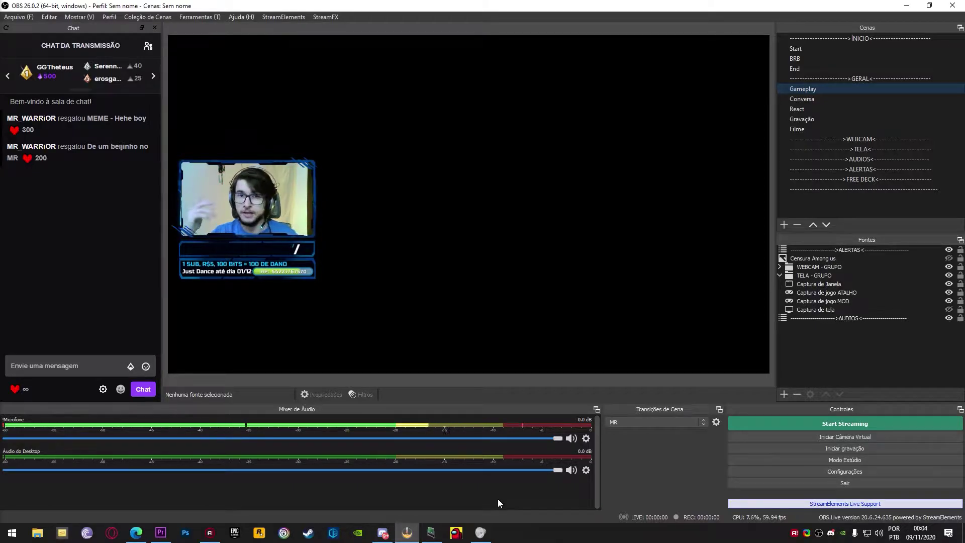
Step: Switch to LioranBoard Receiver to look at its decks, and return to OBS
click(430, 532)
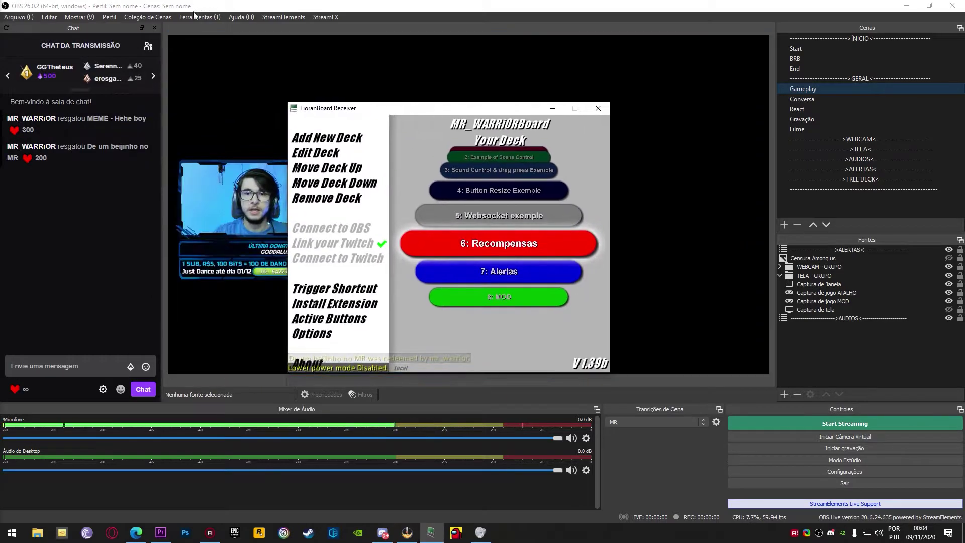
click(193, 17)
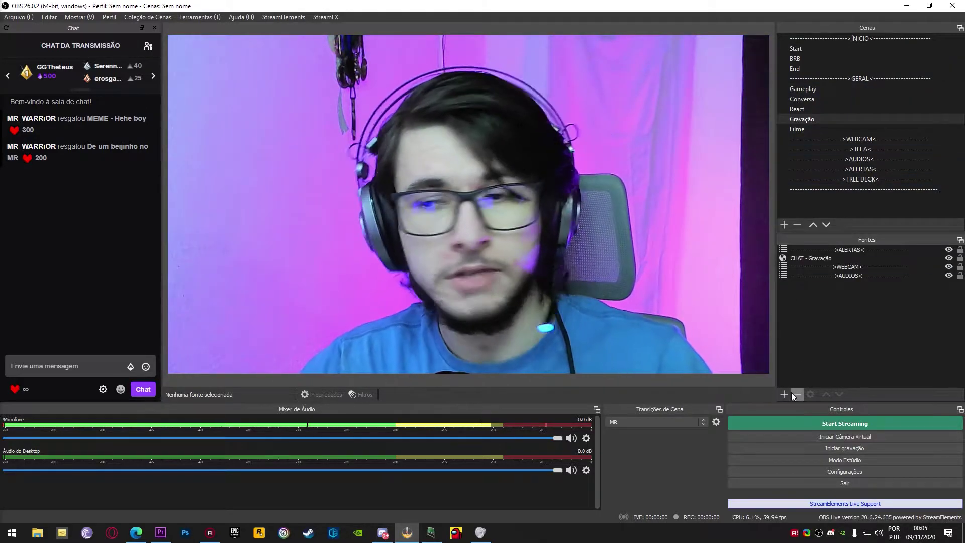
click(784, 395)
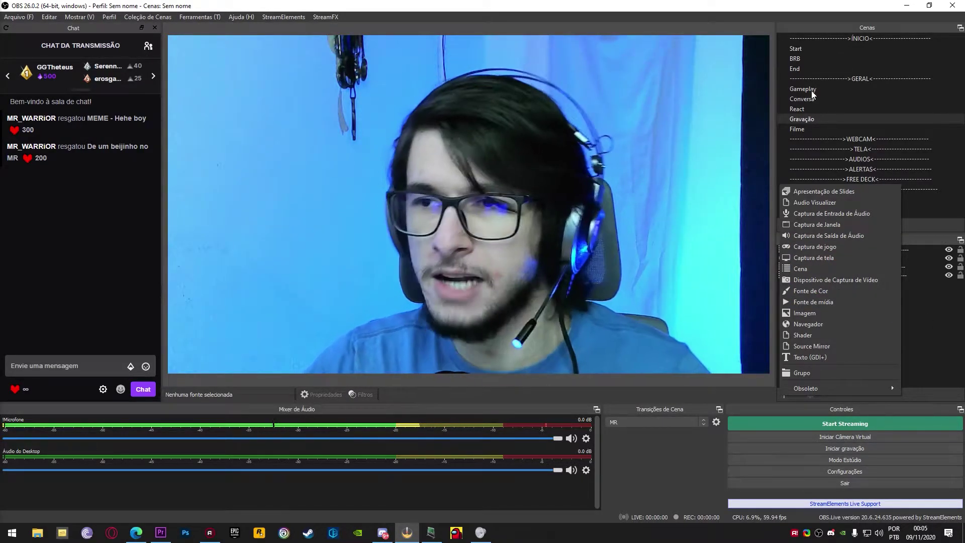
click(953, 347)
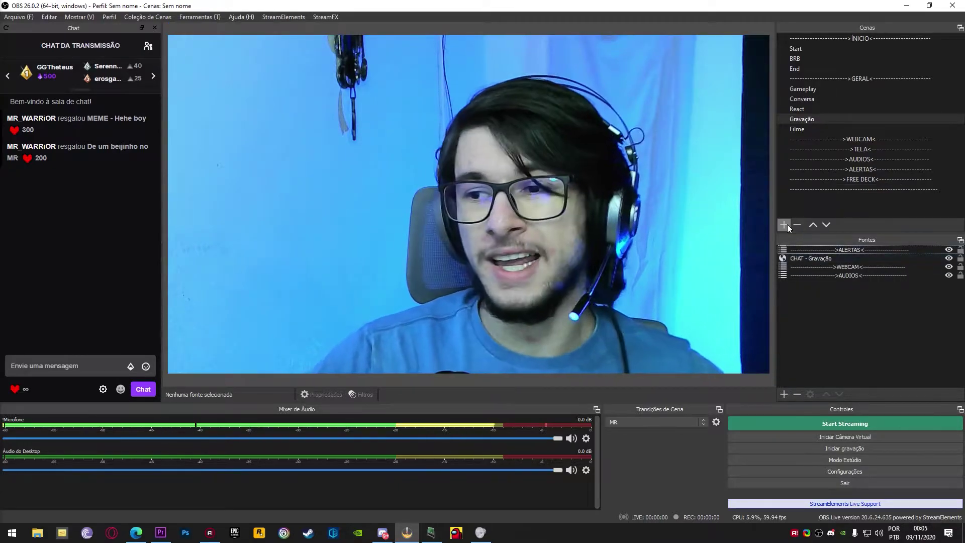
click(784, 224)
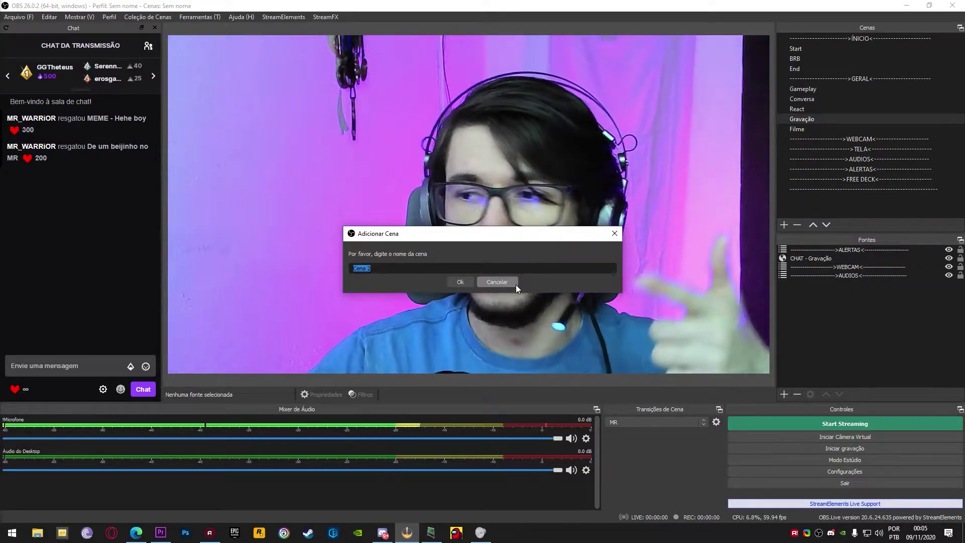
click(515, 283)
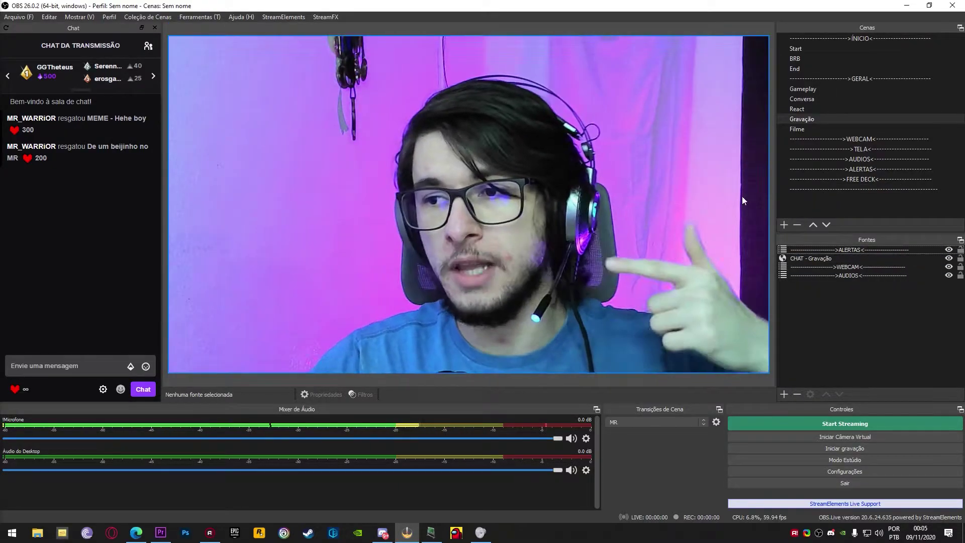
Step: Open the WEBCAM scene, view the available source types, and select its !Webcam GENERAL source
click(857, 141)
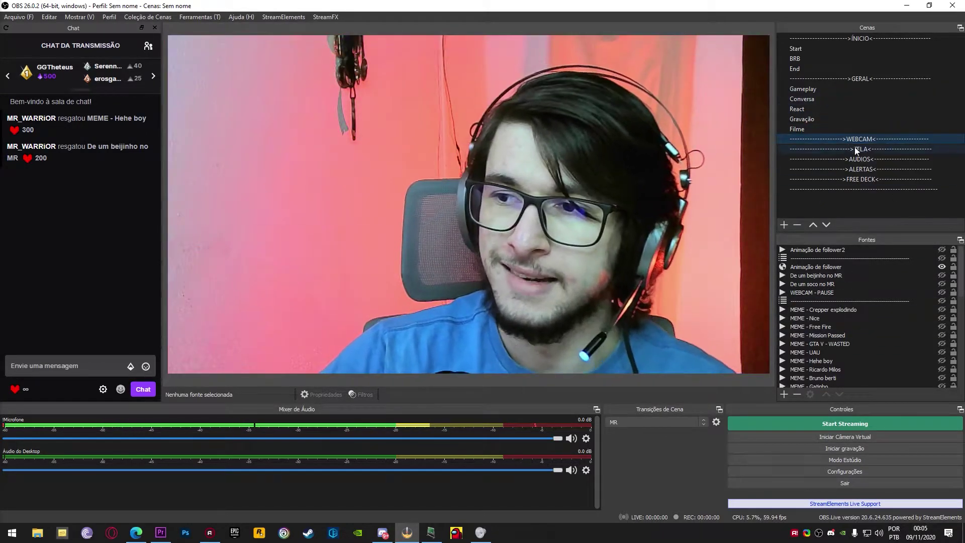
click(783, 395)
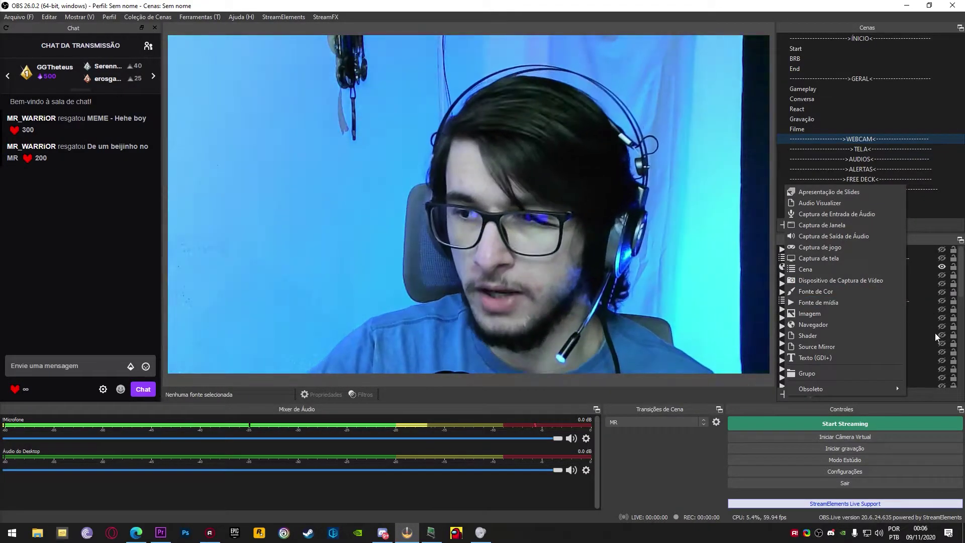
click(916, 341)
click(819, 369)
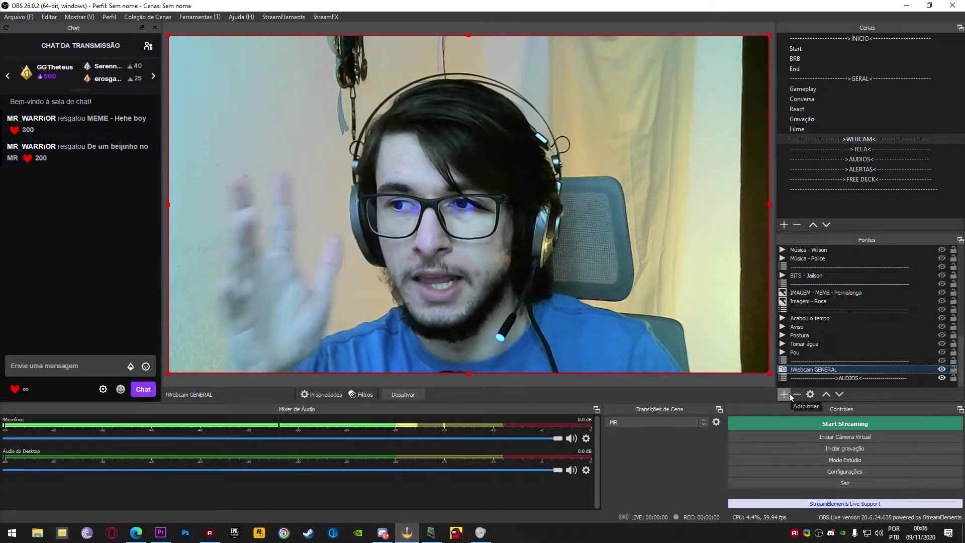
Step: Add the existing WEBCAM scene as a visible source in the Gameplay scene
click(812, 89)
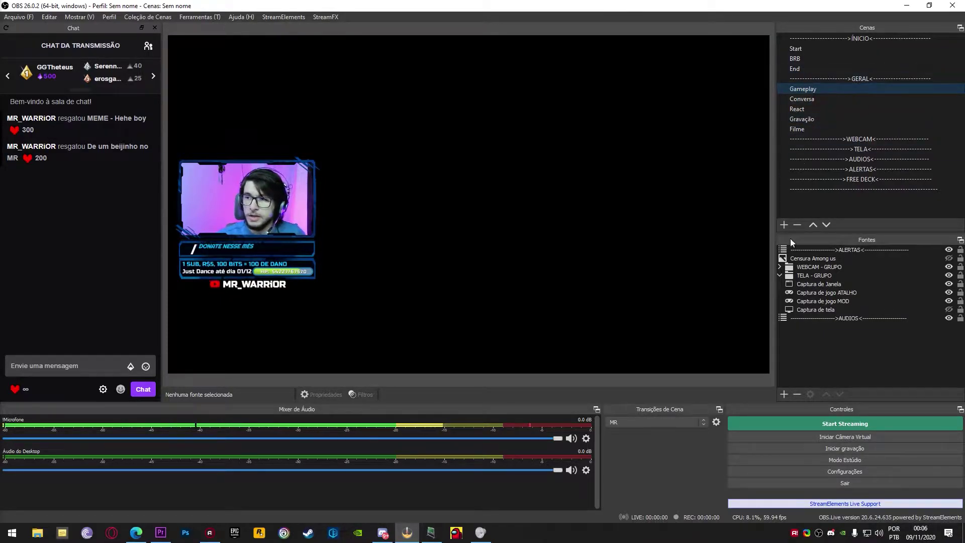
click(786, 394)
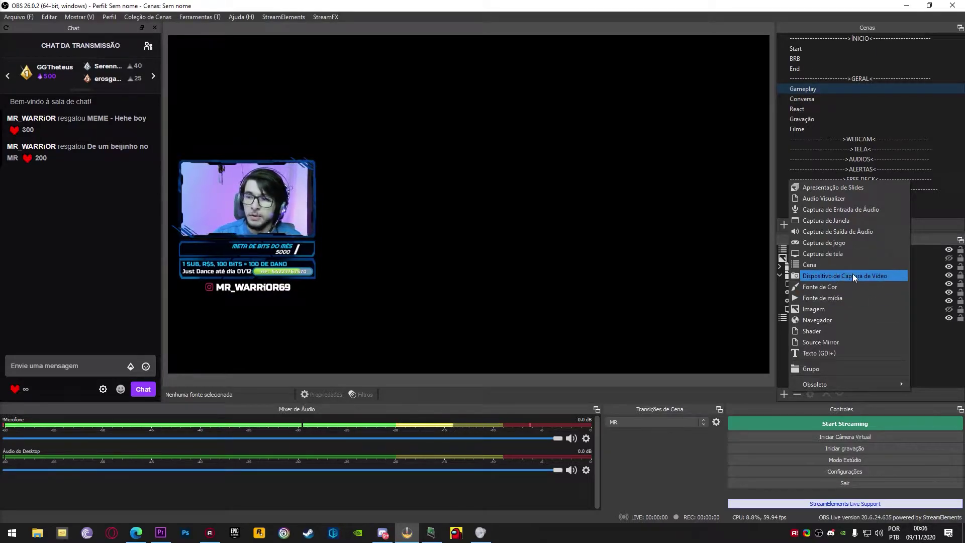
click(814, 266)
click(480, 294)
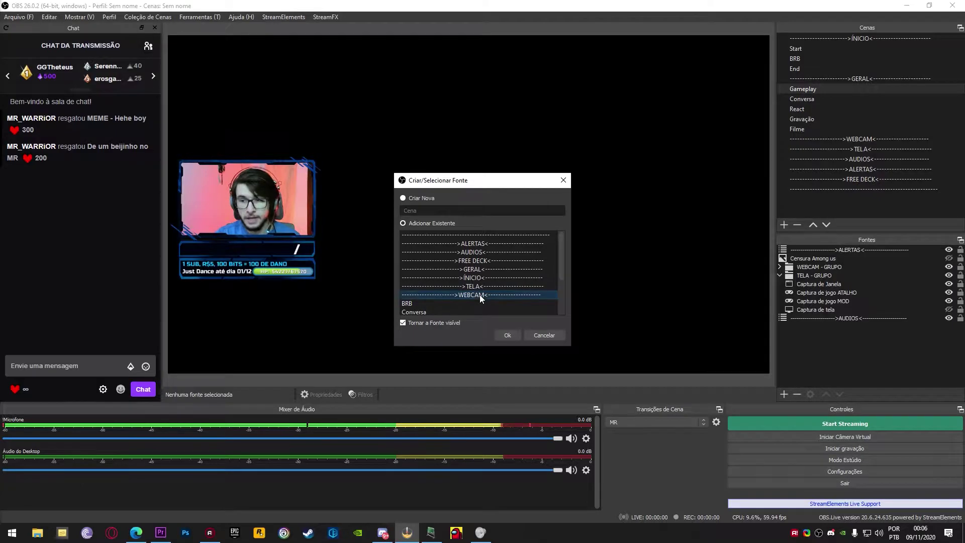
click(499, 331)
Step: Shrink the WEBCAM scene source in the preview and place it over the overlay's webcam frame
drag(768, 36, 426, 227)
drag(341, 306, 596, 173)
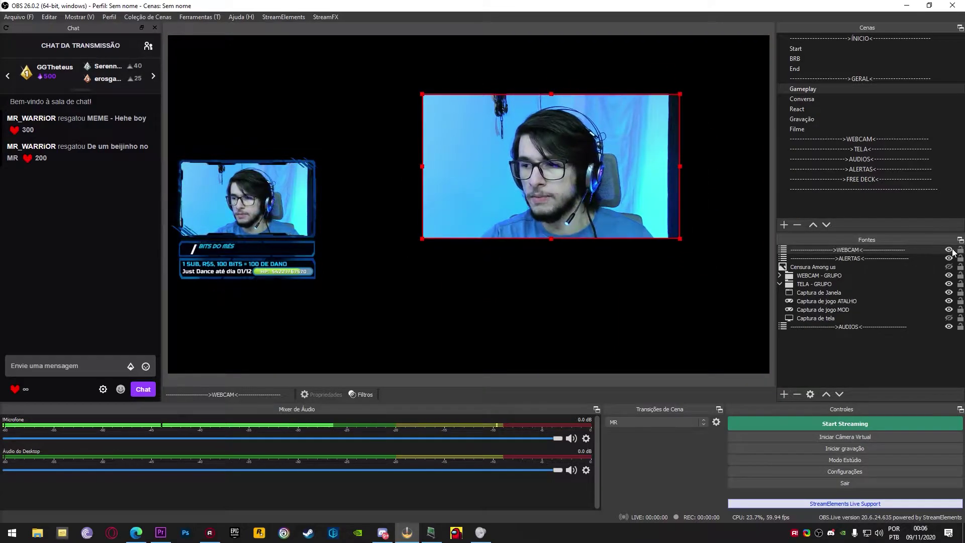
drag(640, 234, 372, 270)
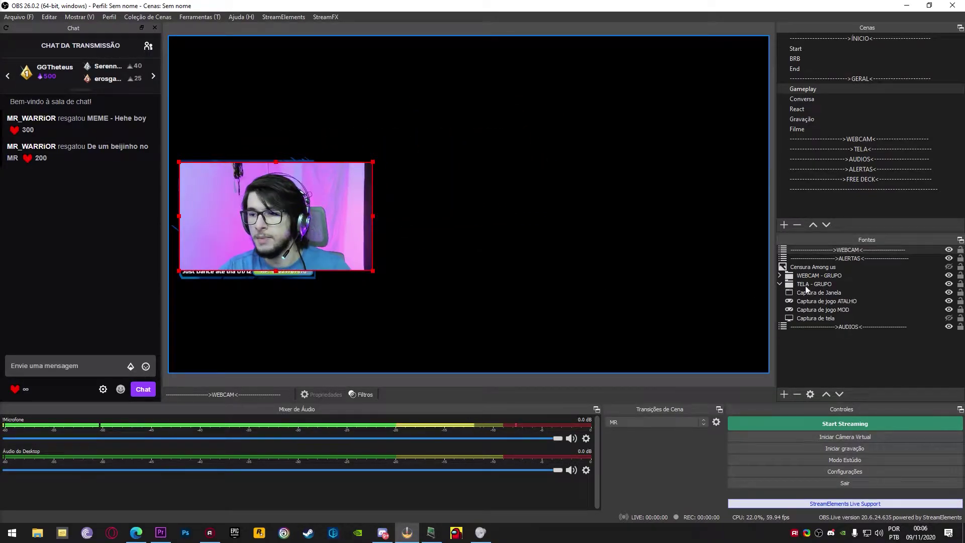
Step: Remove the WEBCAM scene source from the Gameplay scene
click(919, 248)
key(Delete)
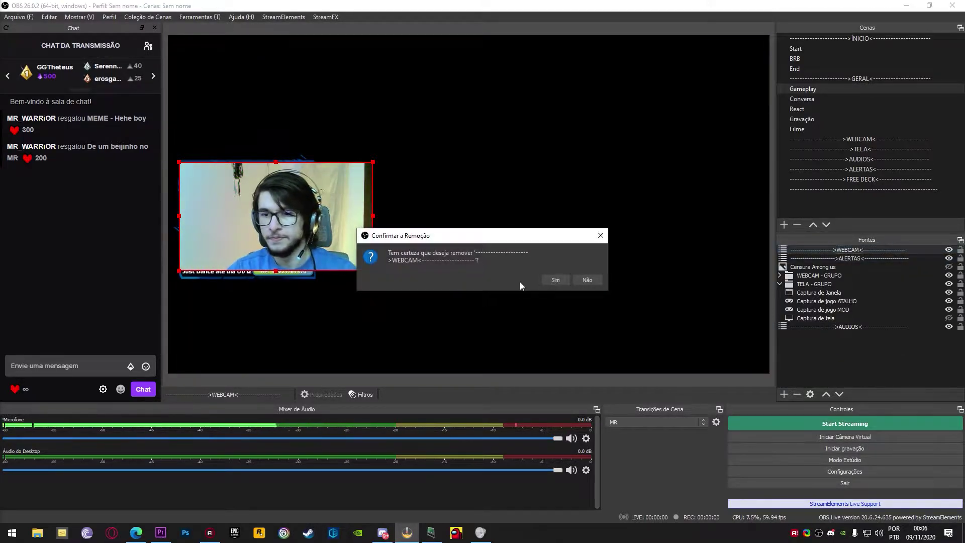
click(543, 282)
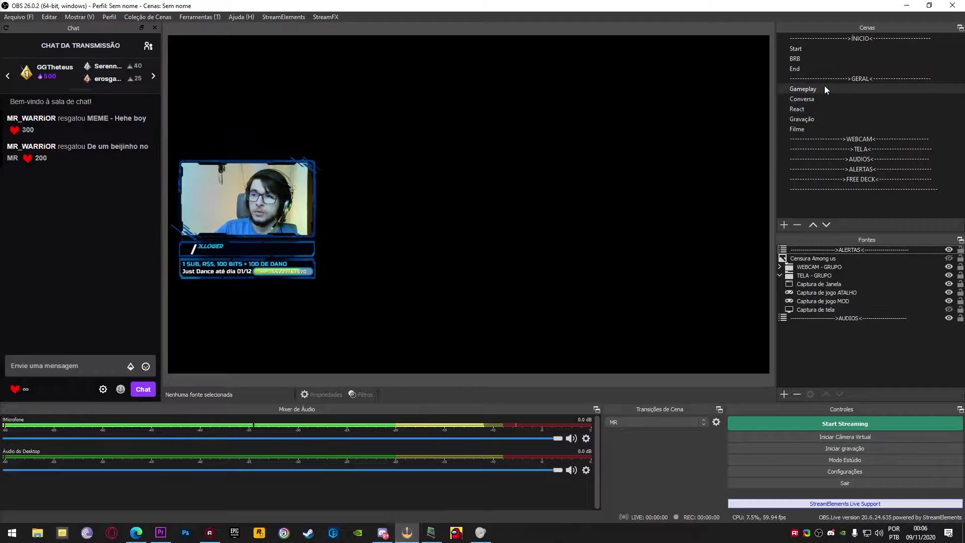
Step: Select the WEBCAM scene, look through the browser's YouTube results for "ricardo milos green scene", and return to OBS
click(820, 139)
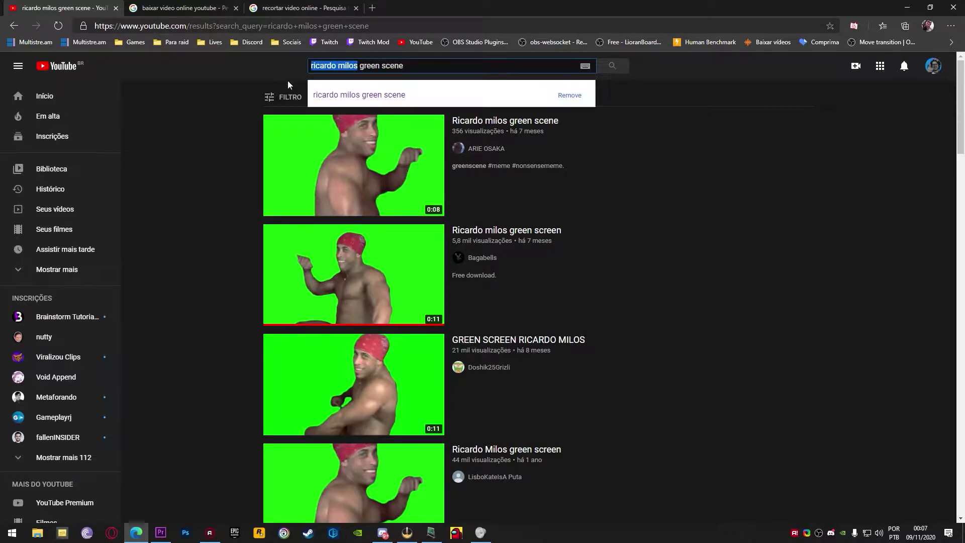
scroll(351, 135, down, 5)
scroll(371, 148, up, 5)
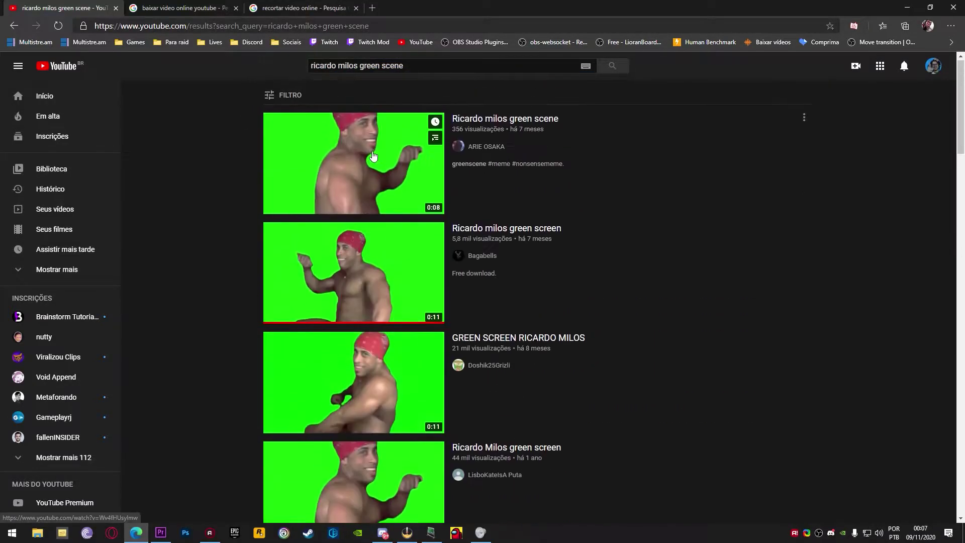
scroll(371, 149, down, 10)
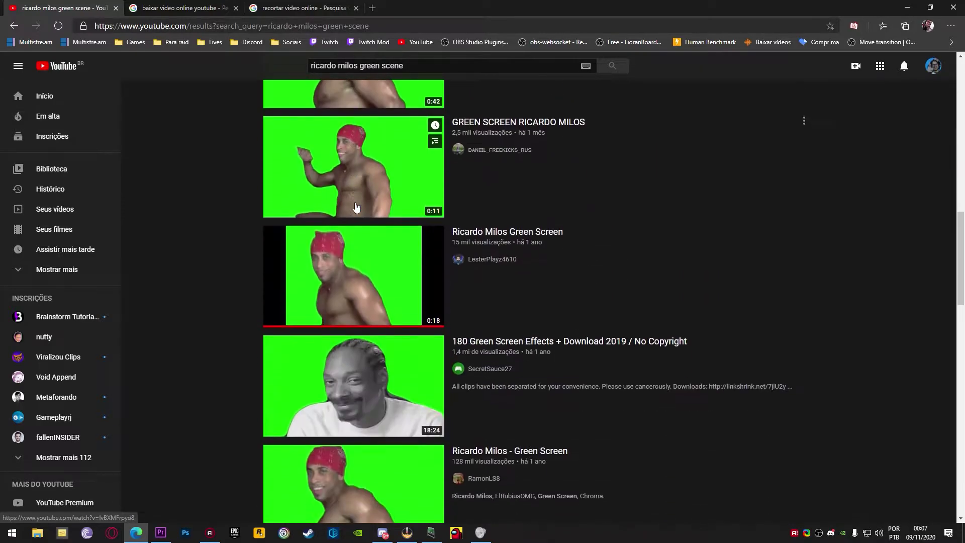
scroll(486, 404, down, 10)
click(418, 536)
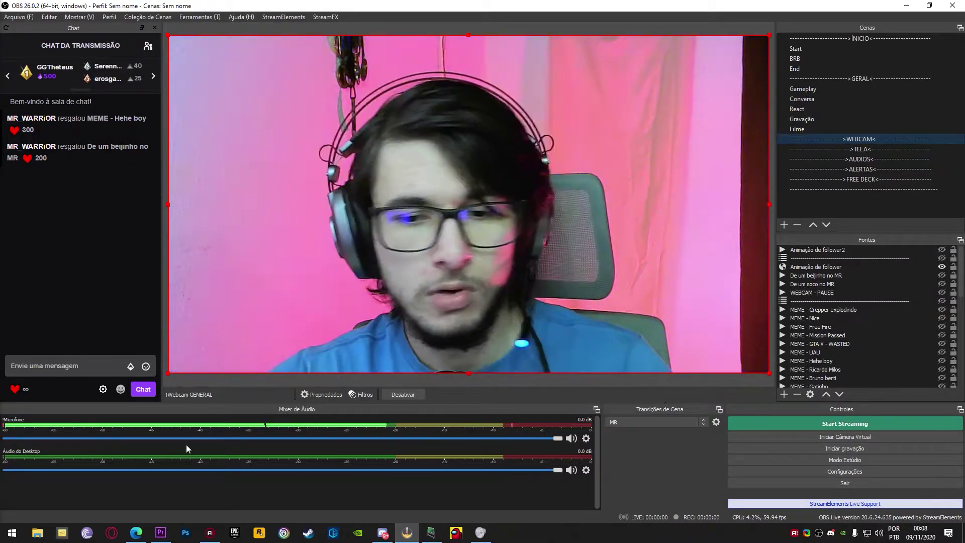
Step: Switch to the browser, open Bagabells' "Ricardo milos green screen" video and copy its link
mouse_move(143, 535)
click(177, 491)
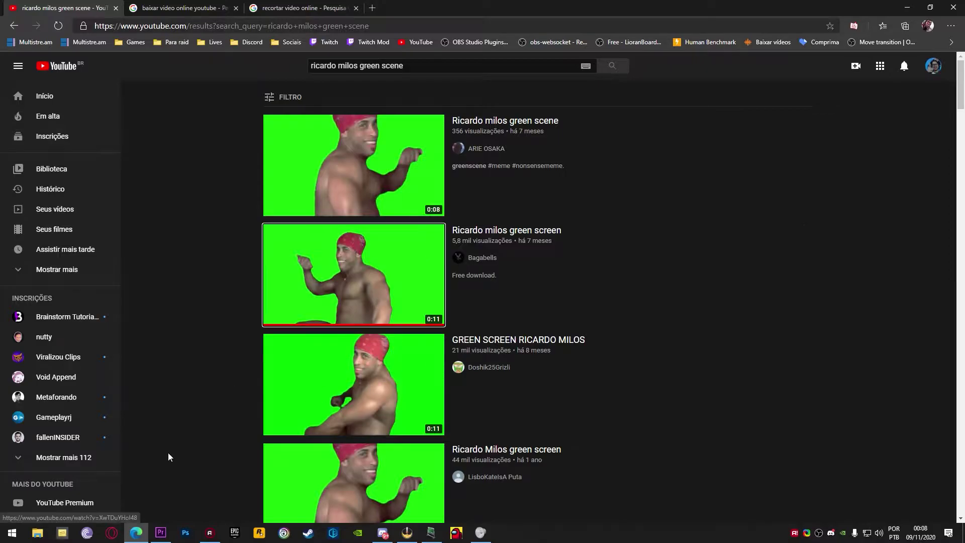
click(326, 280)
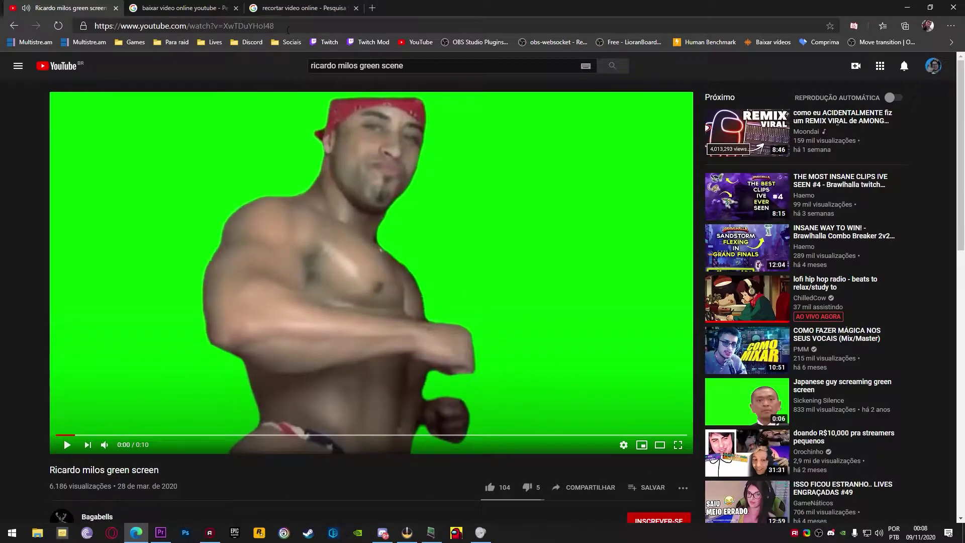
click(292, 25)
Step: Open savefrom.net from the "baixar video online youtube" results and load the video link with MP4 720 as the download format
click(217, 6)
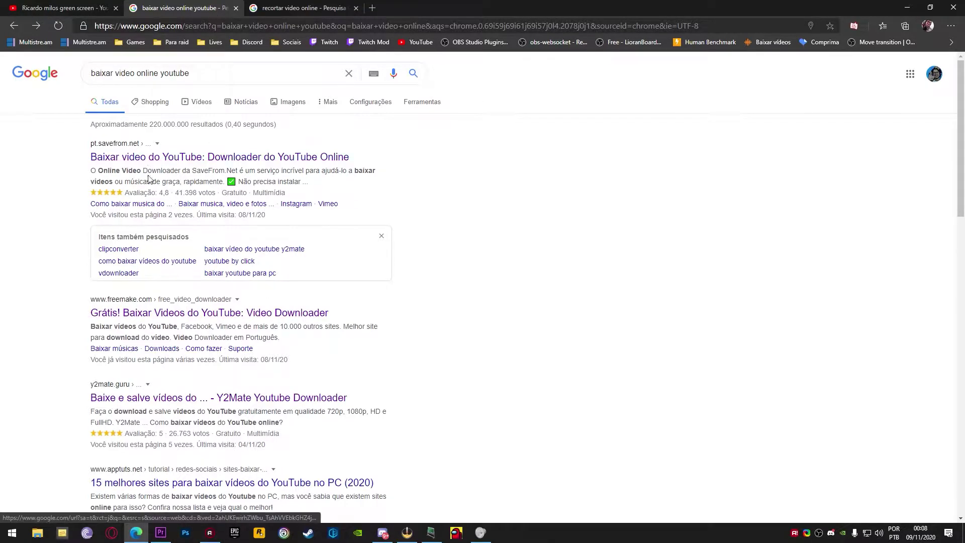
click(151, 156)
text(https://www.youtube.com/watch?v=XwTDuYHoI48)
click(536, 301)
click(529, 333)
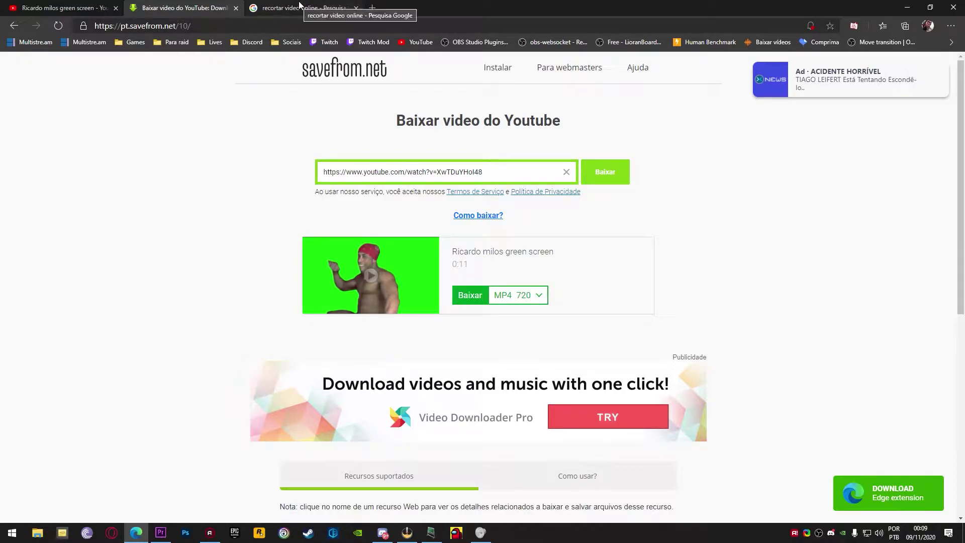
Step: Open the Online Video Cutter site from the browser's "recortar video online" search results
click(408, 534)
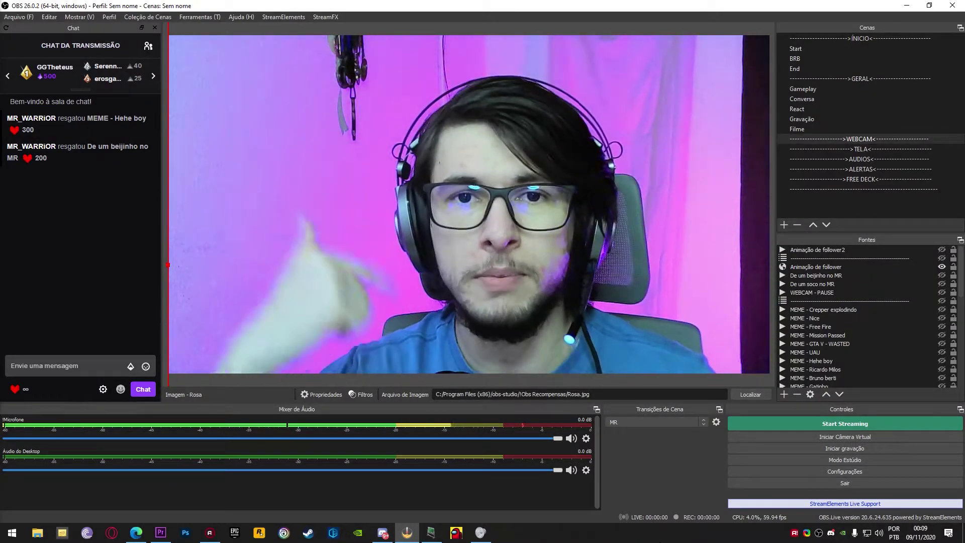
click(136, 533)
click(301, 7)
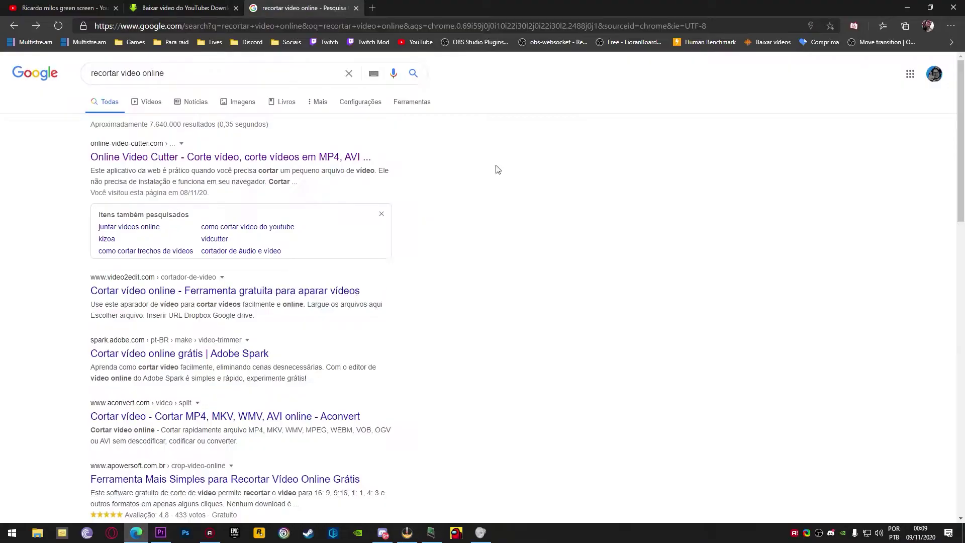
click(140, 160)
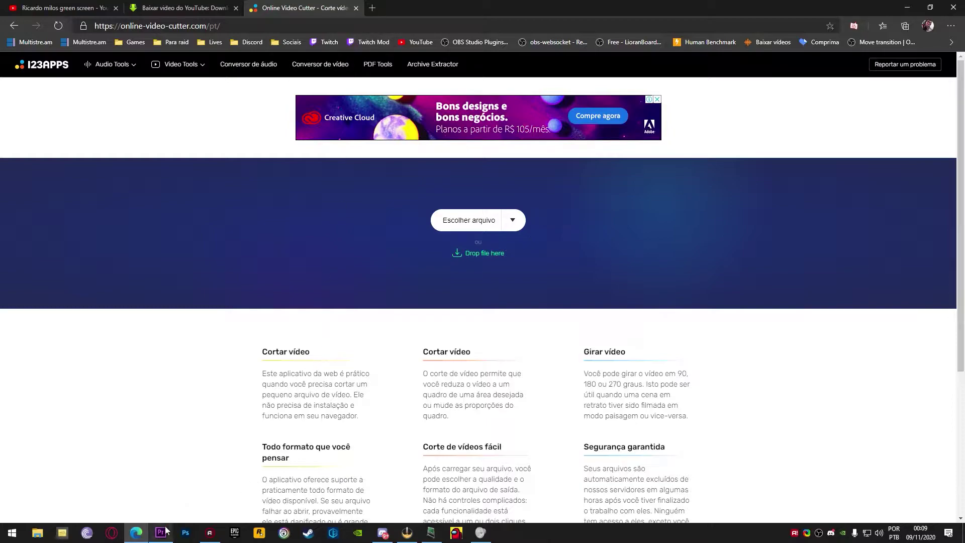
Step: Switch back to OBS and redeem the "MEME - Nice" channel-point reward for 300 points from the stream chat
mouse_move(164, 533)
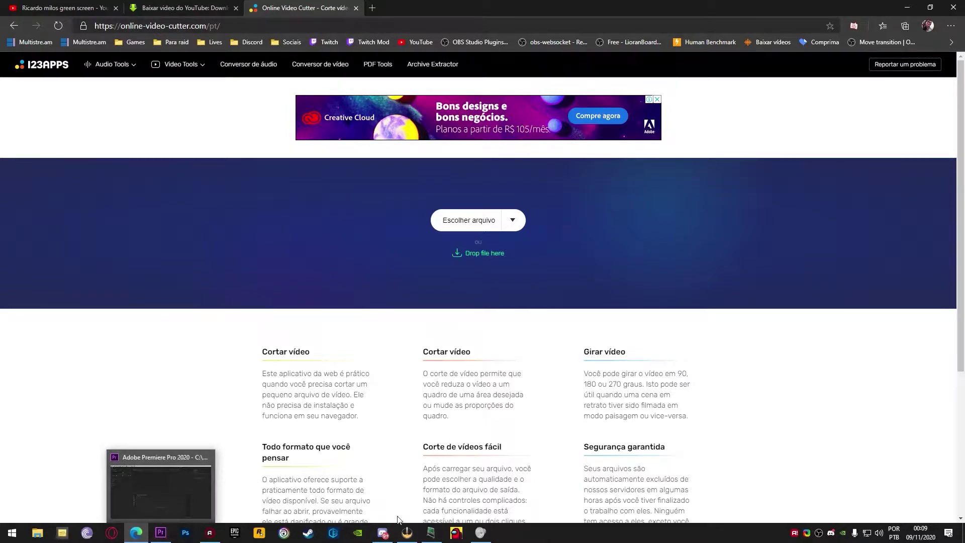
click(406, 532)
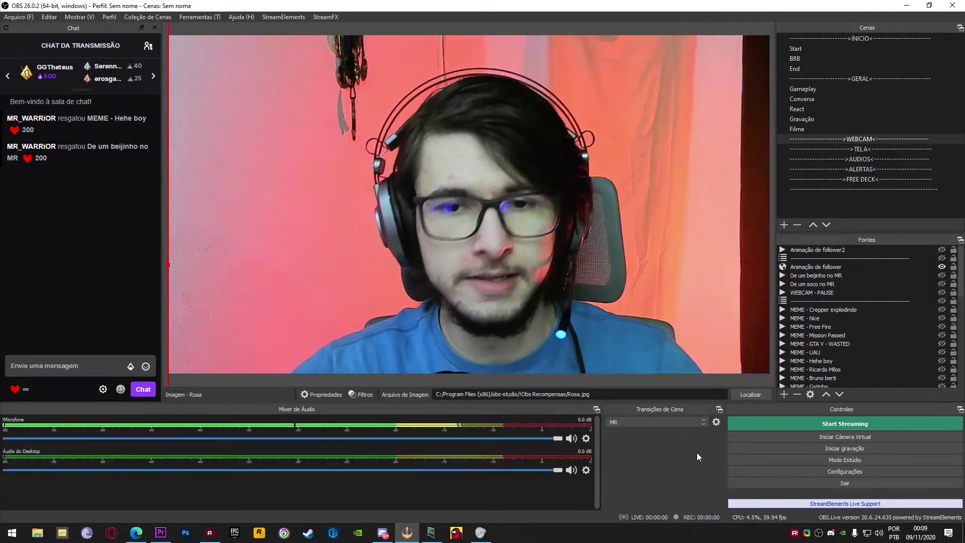
click(15, 388)
click(38, 321)
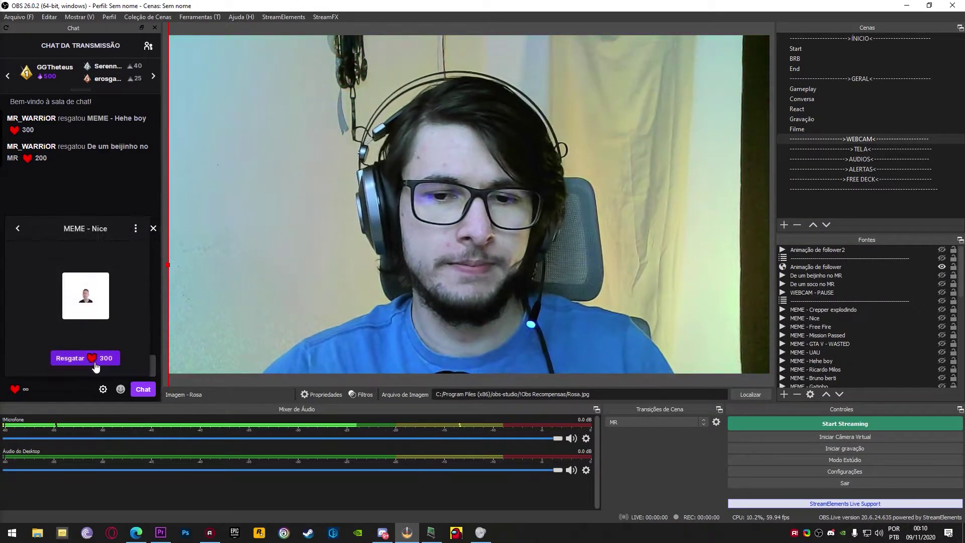
click(95, 360)
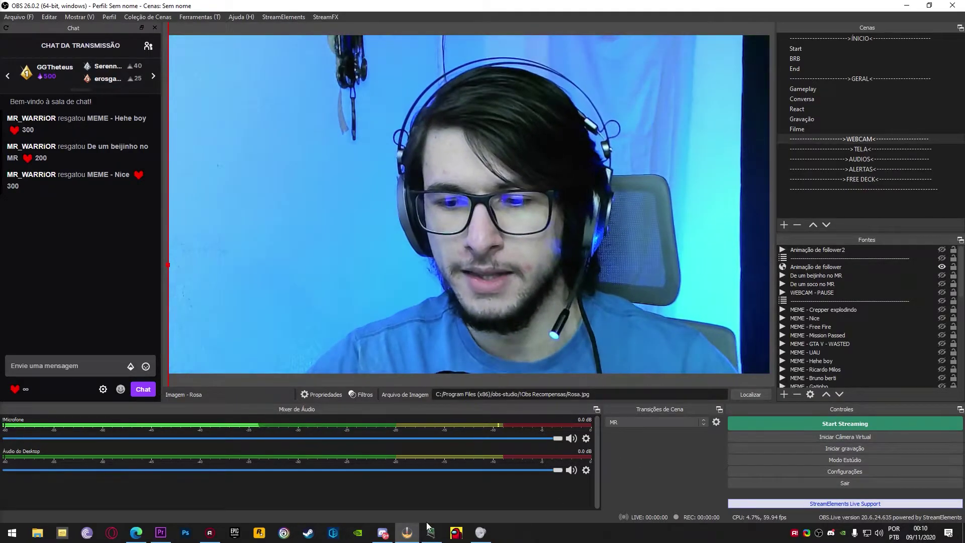
Step: Launch WebMConverter and convert "Ricardo Milos - Green Screen.mp4" from Downloads to WebM with high quality mode and audio enabled
mouse_move(383, 533)
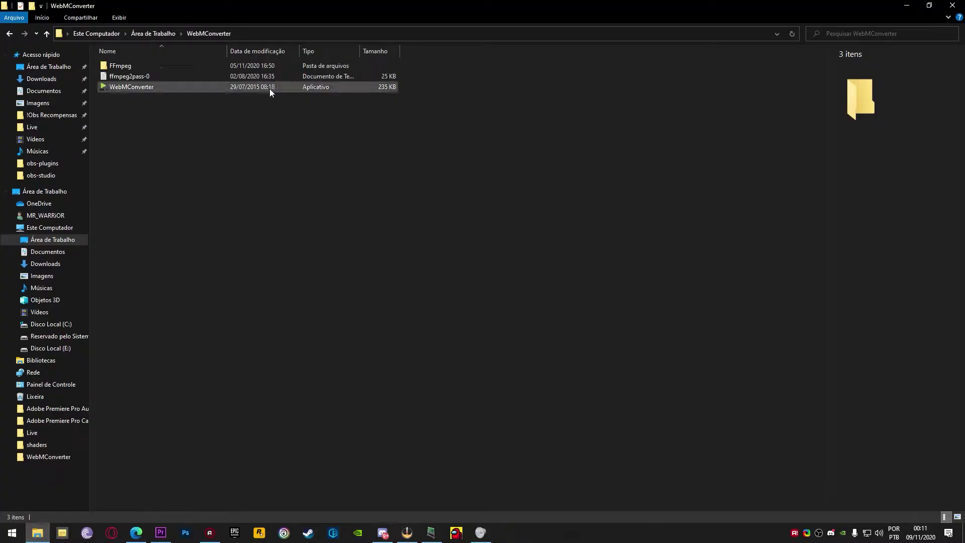
double_click(154, 85)
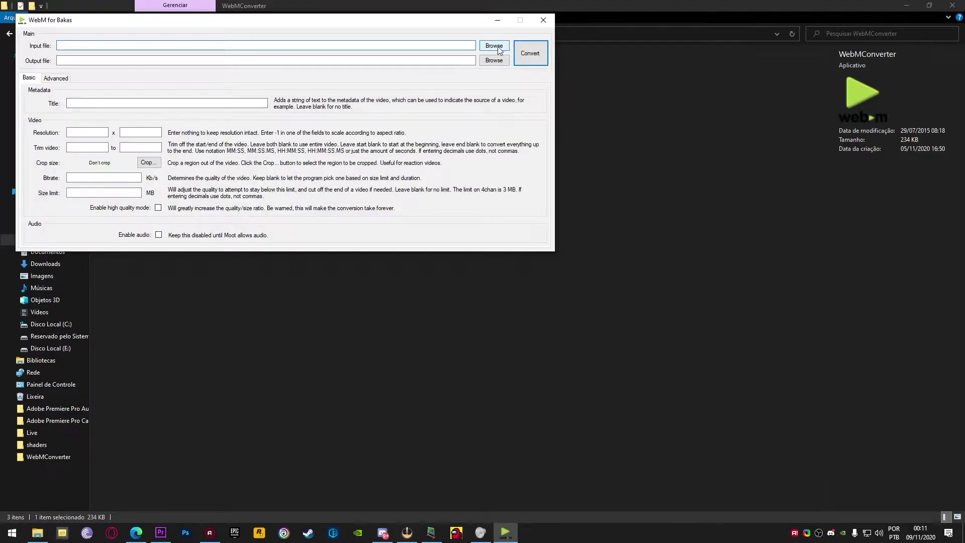
click(494, 46)
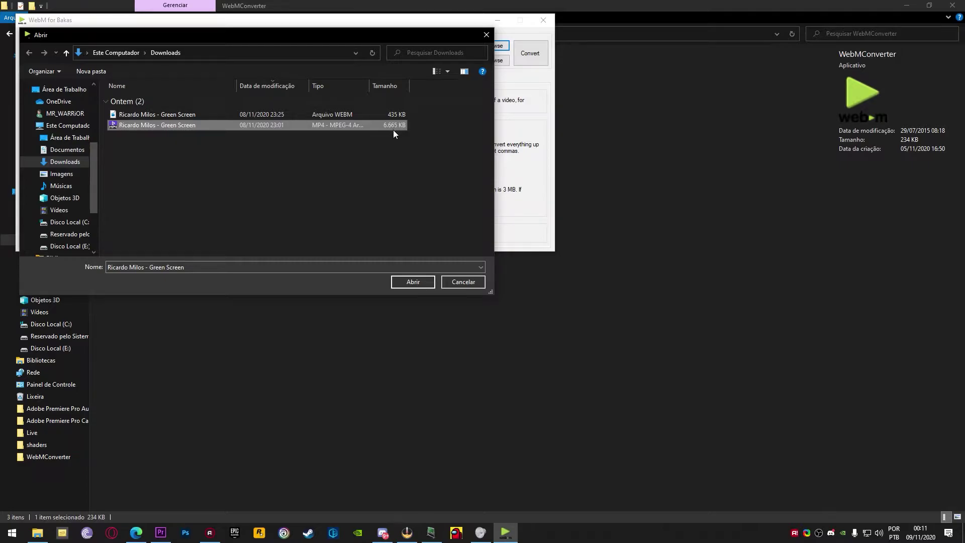
key(Return)
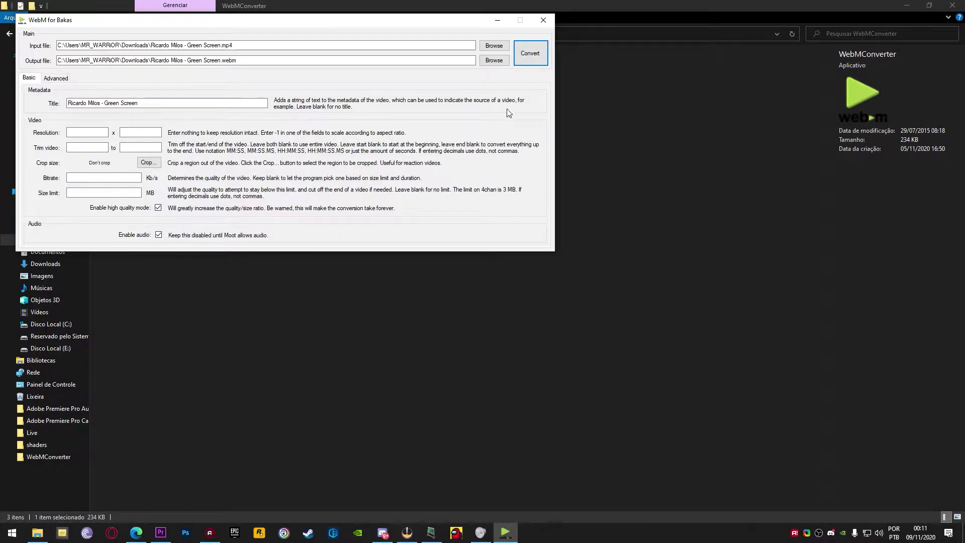
click(530, 53)
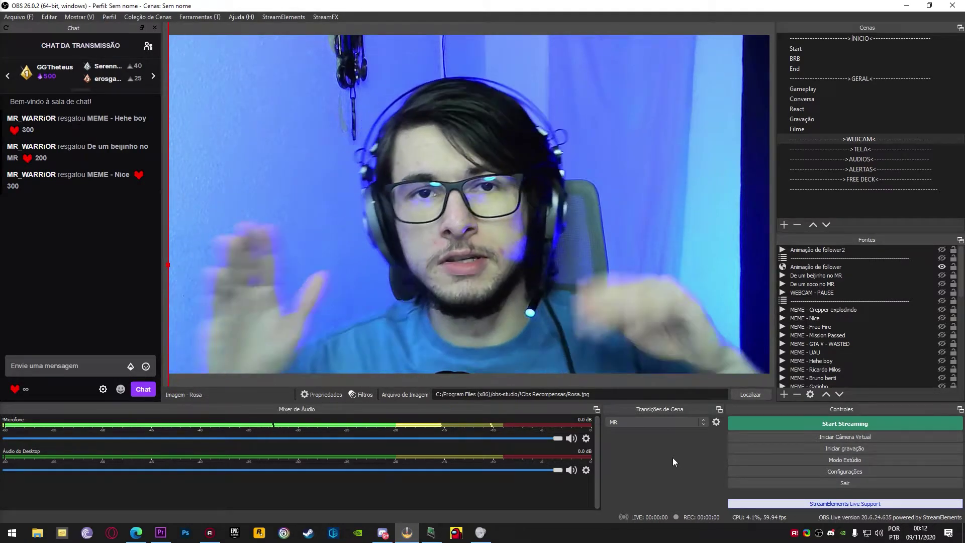
Step: Open a File Explorer window and go to the !Obs Recompensas folder inside obs-studio under Arquivos de Programas (x86) on drive C
key(super+e)
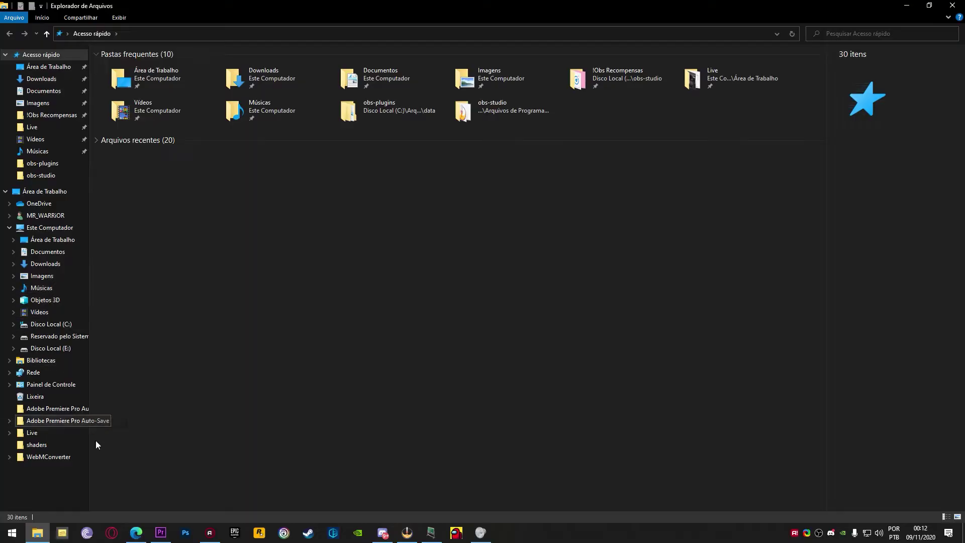
click(67, 327)
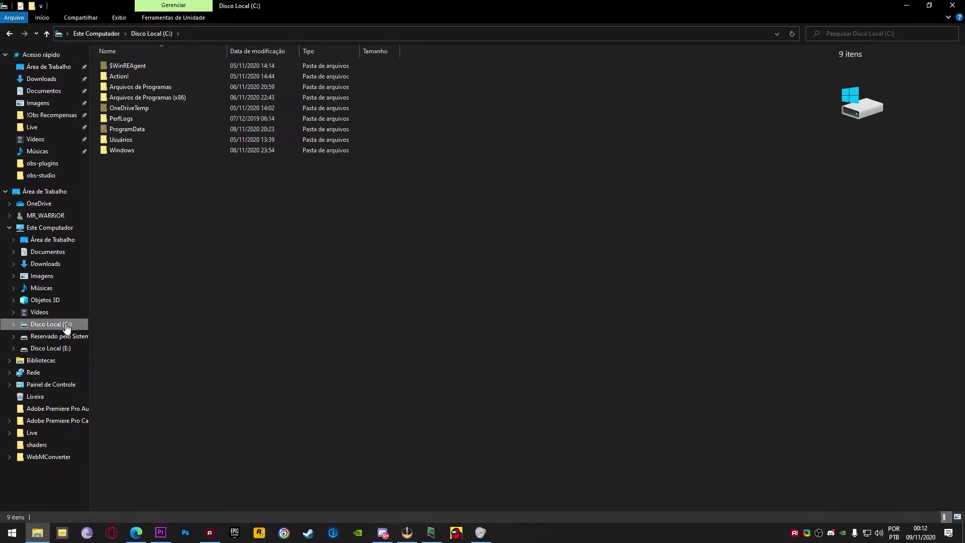
double_click(190, 95)
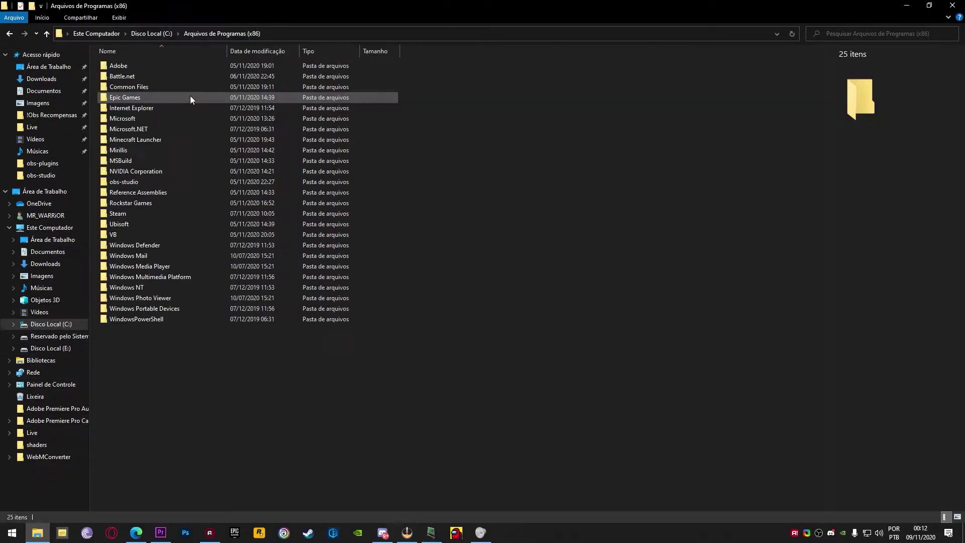
double_click(141, 181)
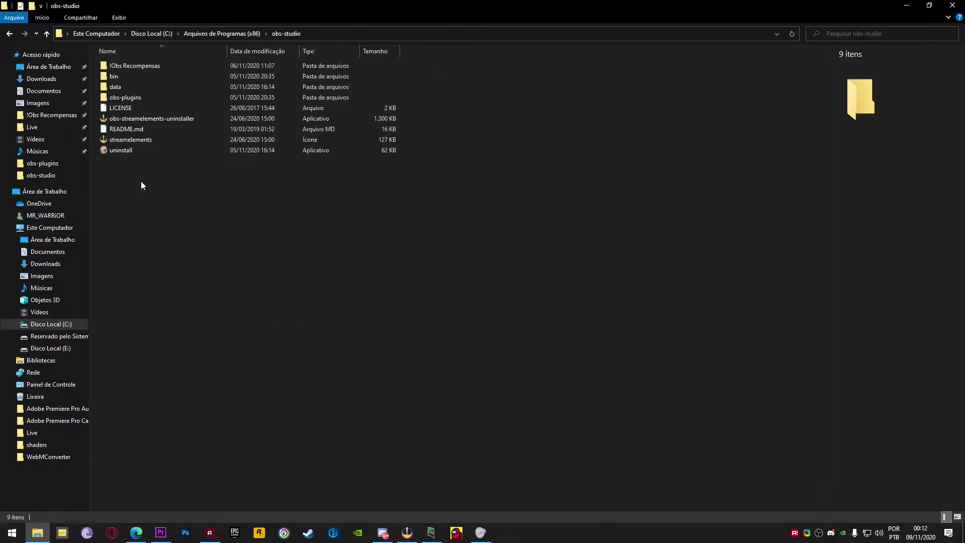
right_click(181, 212)
click(419, 346)
key(Down)
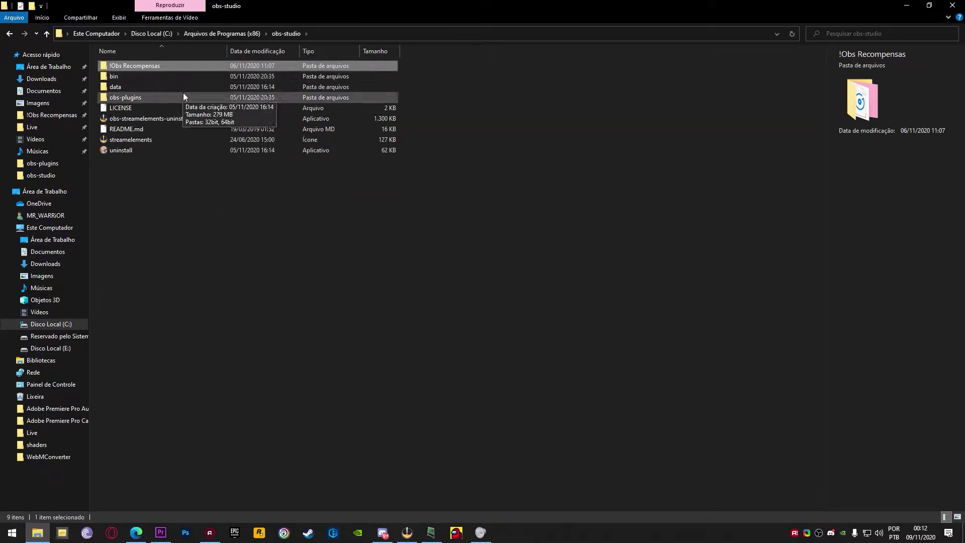
double_click(164, 66)
Step: Examine the meme videos, sounds and images stored in the !Obs Recompensas folder
drag(101, 281, 824, 55)
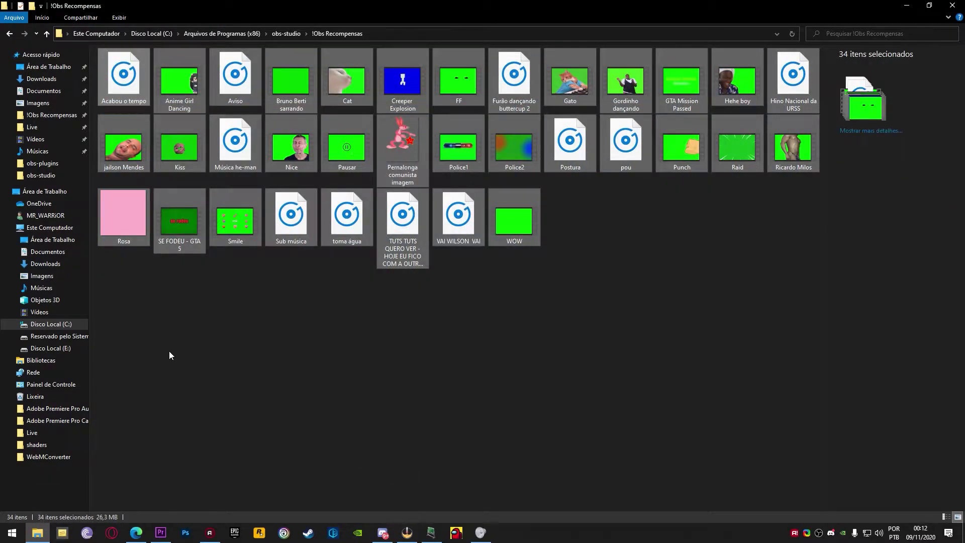
click(169, 355)
drag(119, 350, 748, 103)
drag(141, 356, 556, 312)
drag(109, 446, 686, 294)
right_click(592, 258)
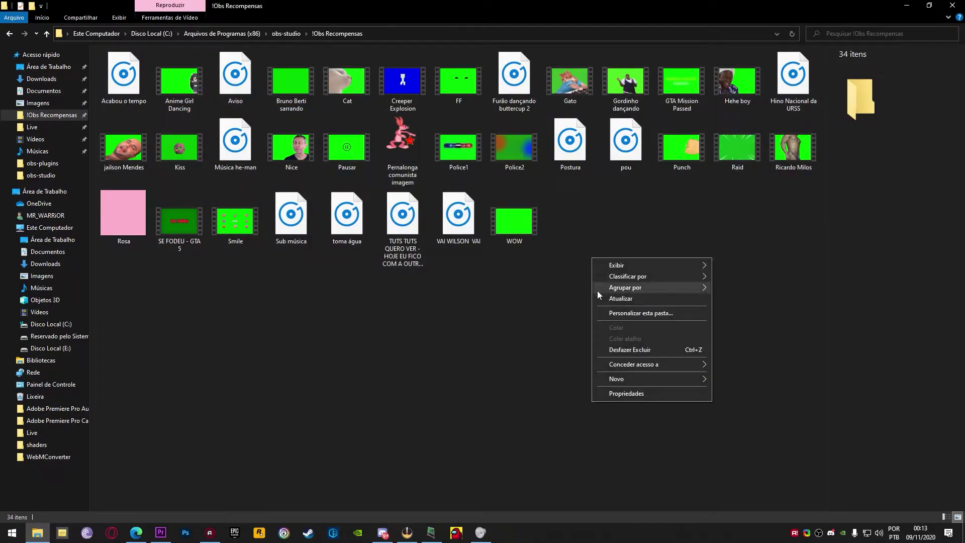
click(638, 298)
drag(159, 369, 659, 347)
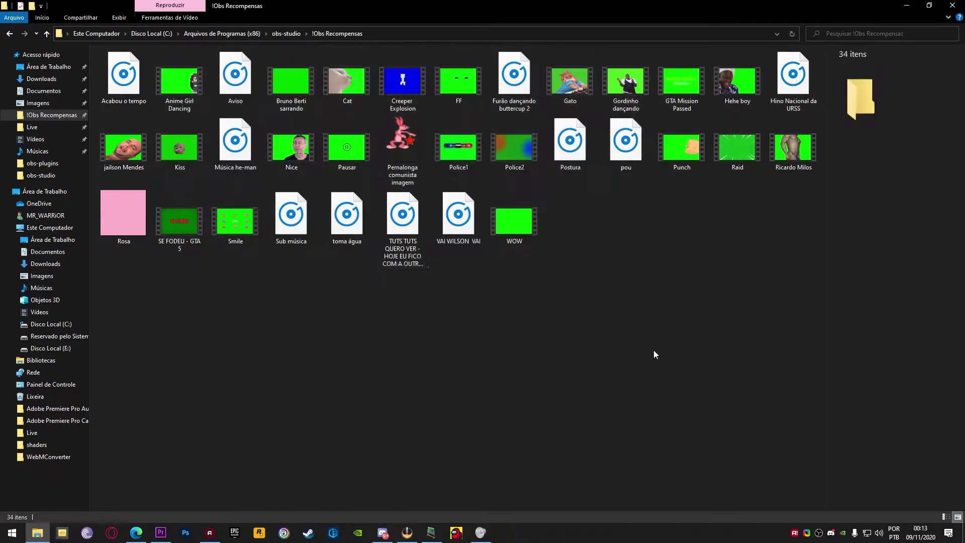
Step: Return to OBS and add a new media source named RICARDO to the WEBCAM scene
key(alt+Tab)
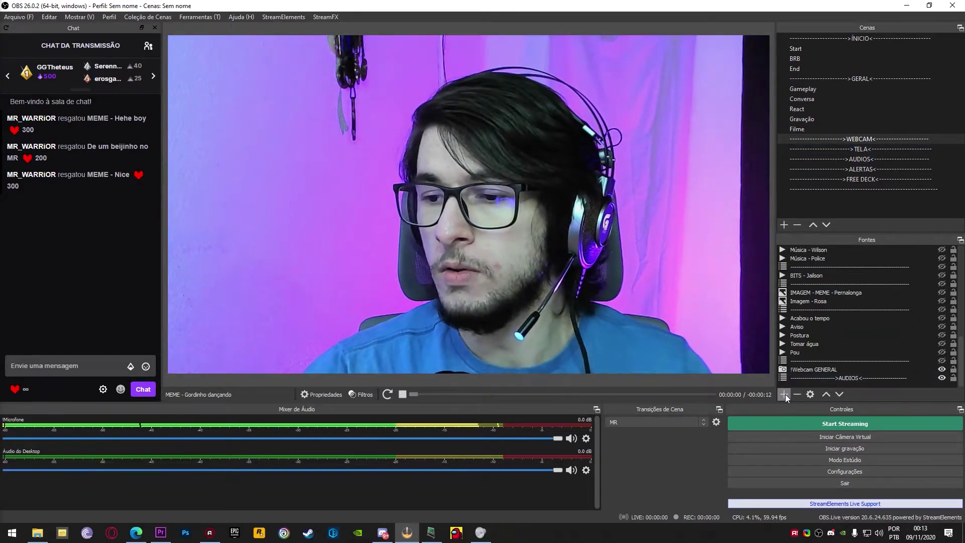
click(784, 394)
click(782, 397)
click(780, 397)
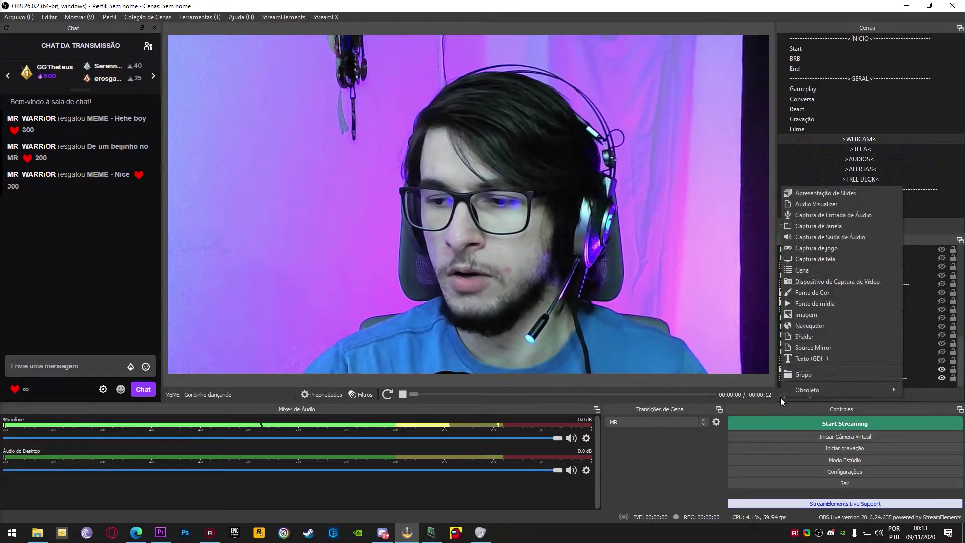
click(817, 304)
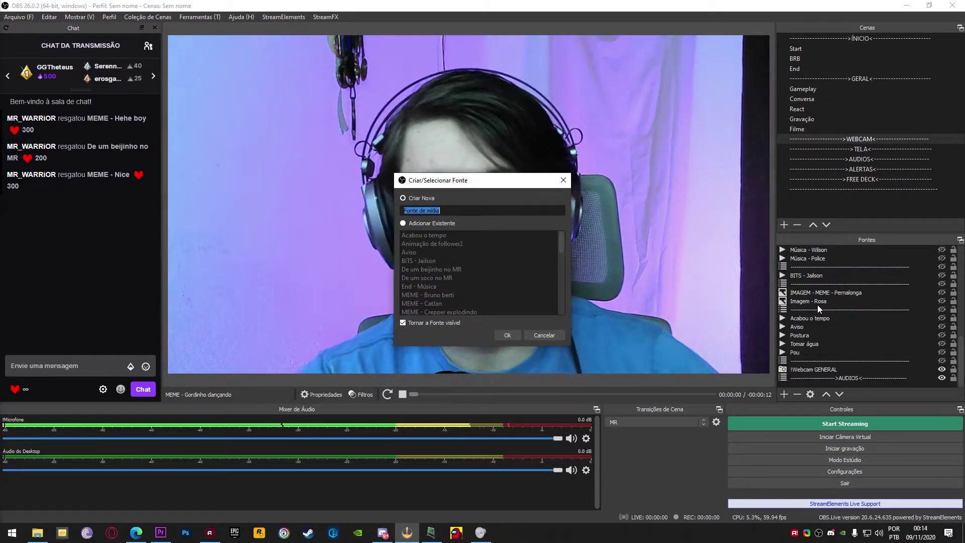
text(RICARDO)
click(507, 334)
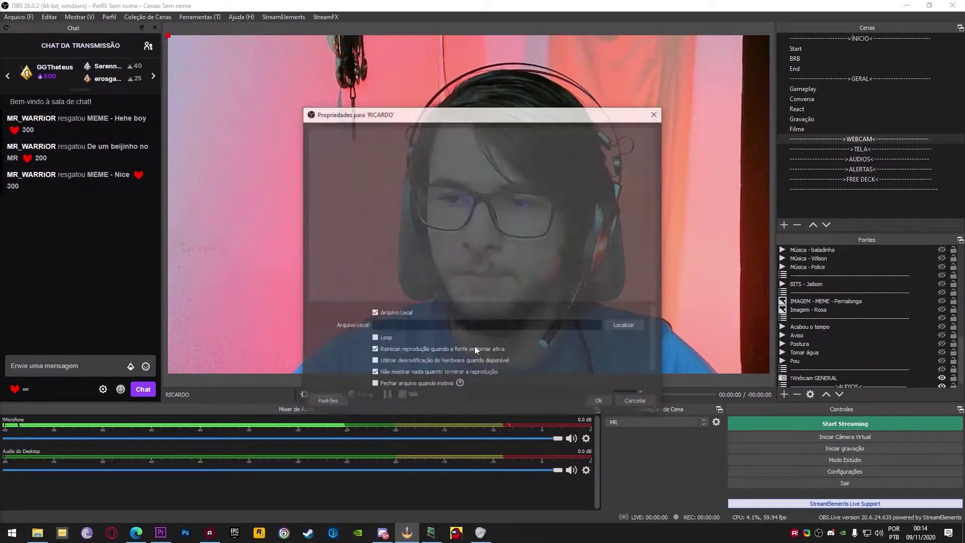
Step: Set the RICARDO source's local file to "Ricardo Milos - Green Screen.webm" from Downloads and accept its properties
click(616, 327)
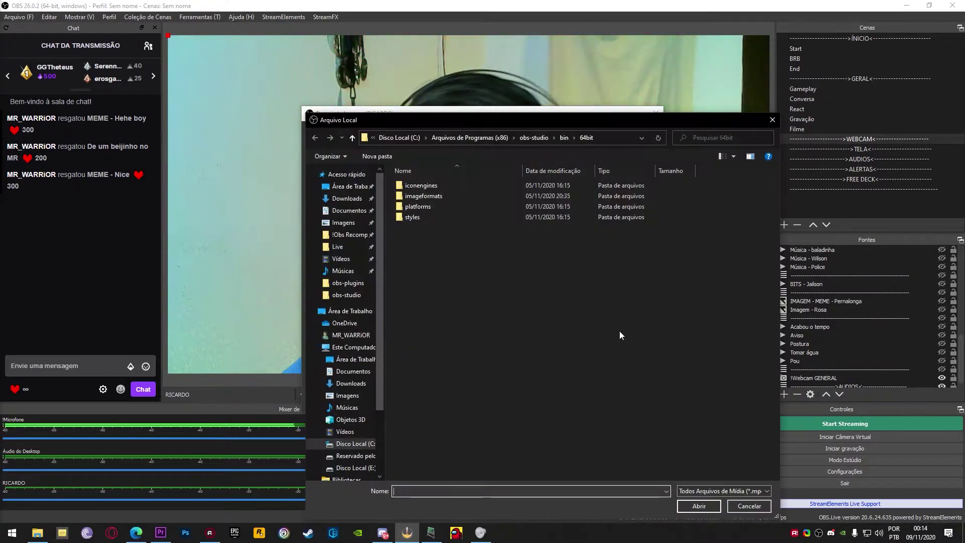
click(351, 383)
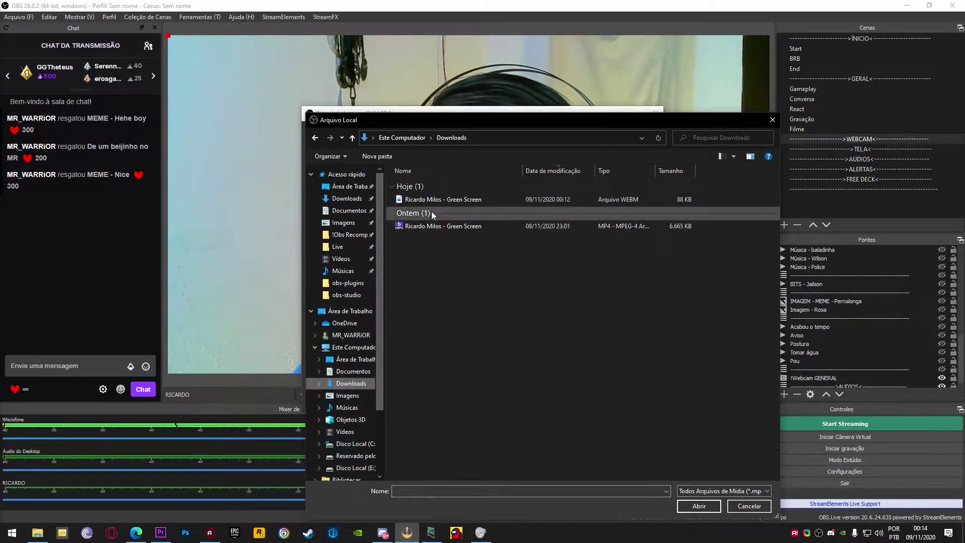
click(449, 200)
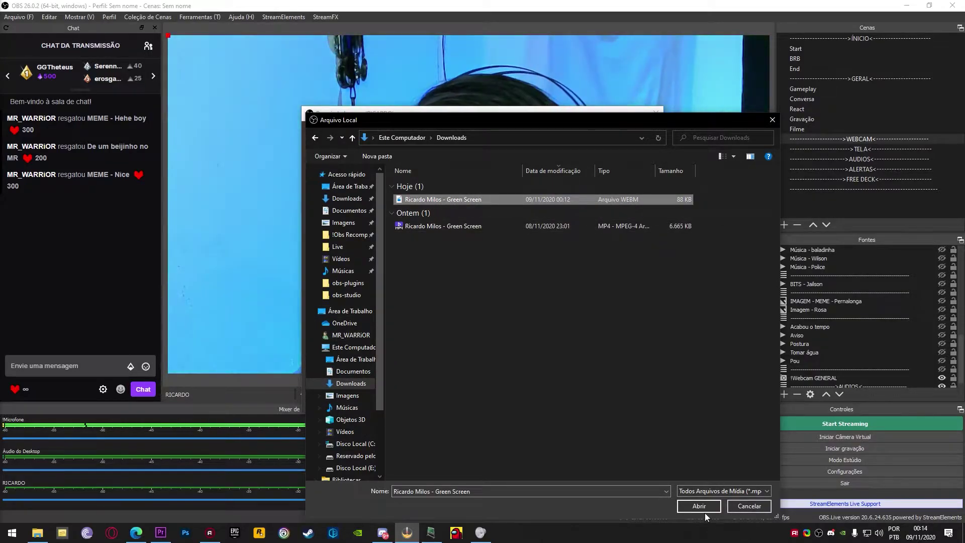
click(702, 504)
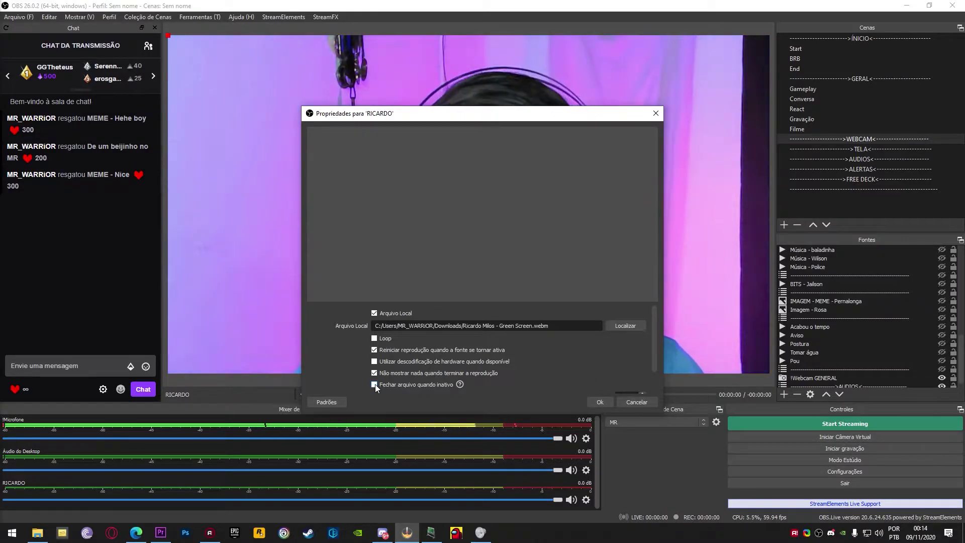
click(600, 401)
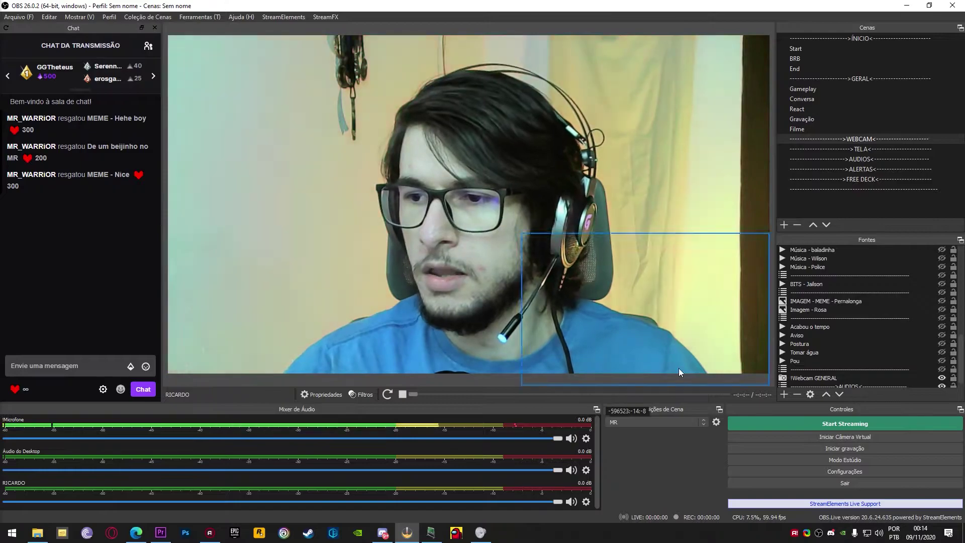
Step: Put the RICARDO source first in the source list and place its video in the lower-left corner of the canvas
scroll(884, 327, up, 6)
scroll(885, 312, up, 3)
click(820, 251)
drag(315, 147, 316, 284)
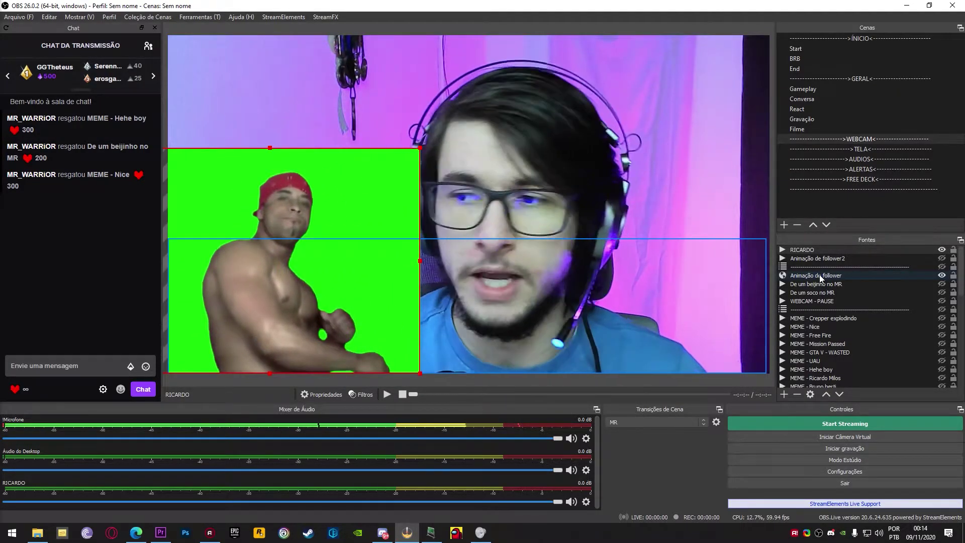
Step: Add a Chroma Key effect filter with its default name to the RICARDO source
right_click(800, 250)
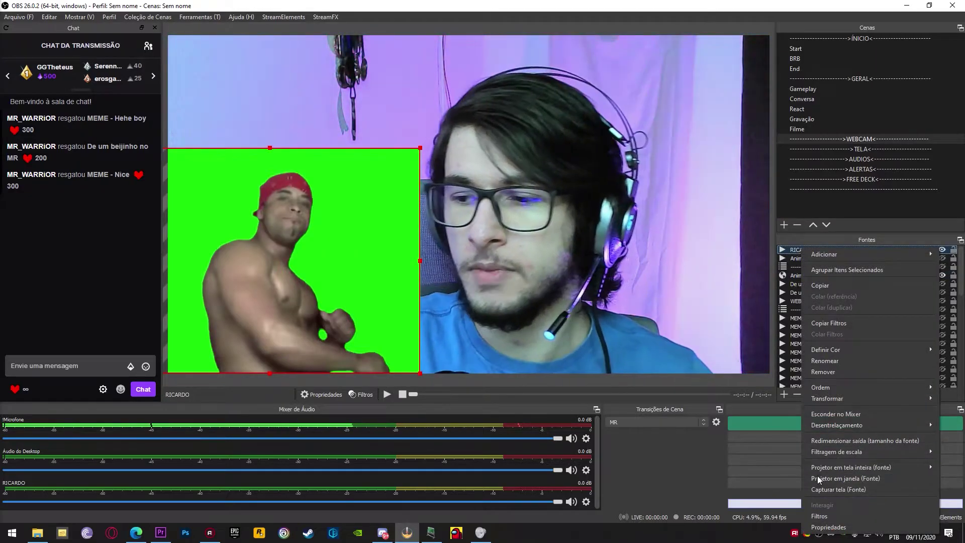
click(786, 247)
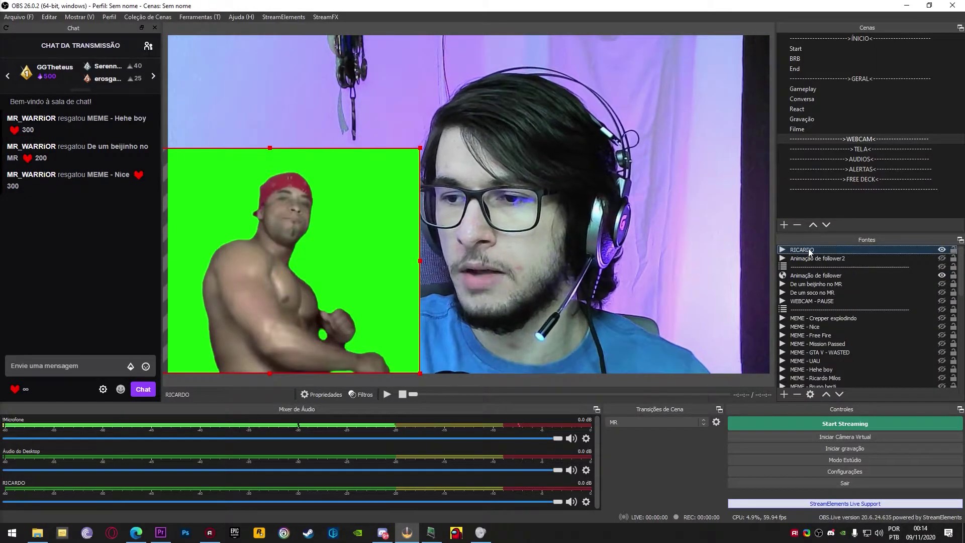
right_click(808, 249)
click(827, 516)
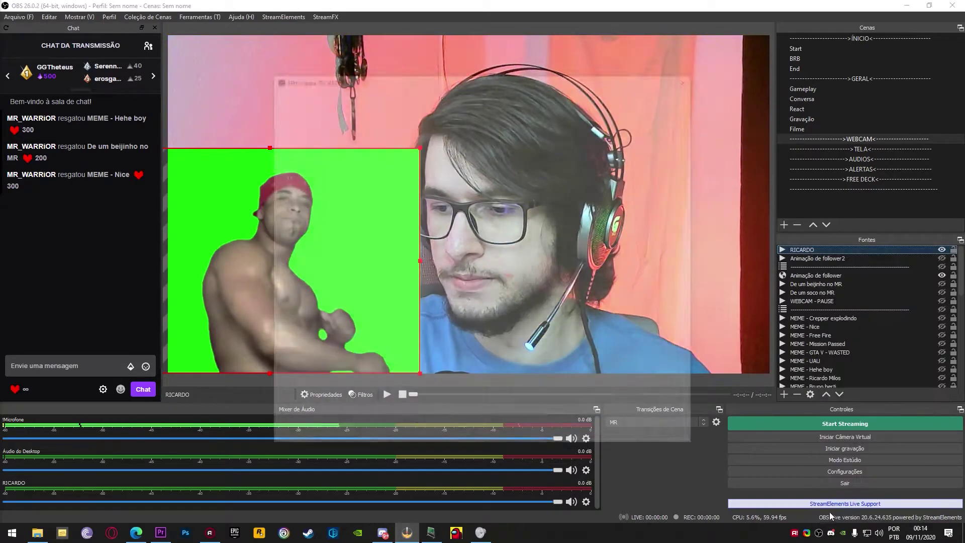
click(276, 439)
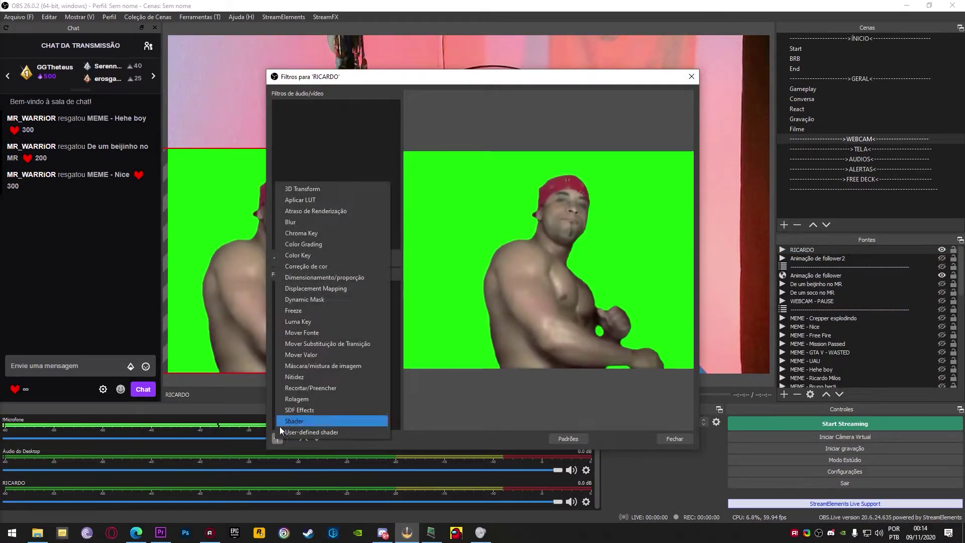
click(315, 234)
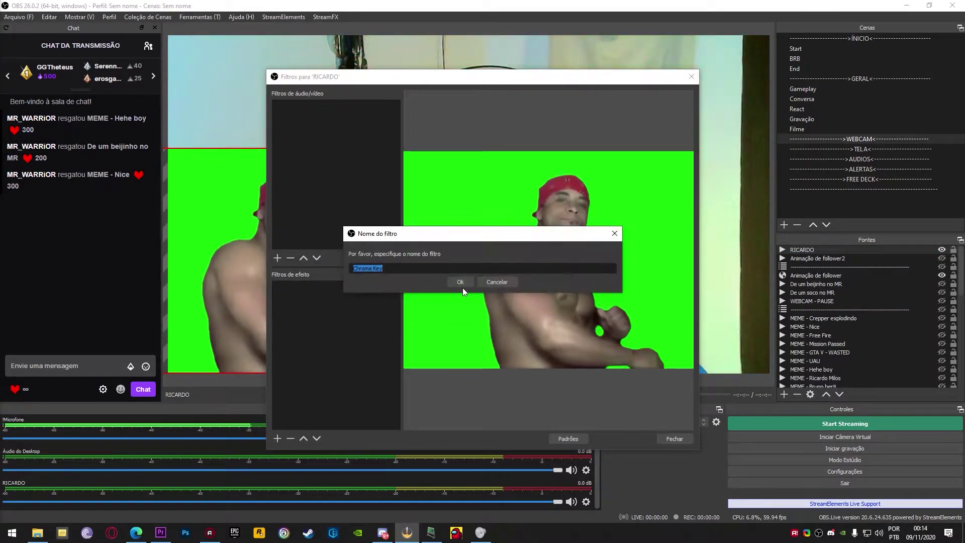
click(462, 282)
Step: Try a custom blue key colour in the RICARDO source's Chroma Key filter and restore the key colour type to Verde
drag(506, 83, 674, 59)
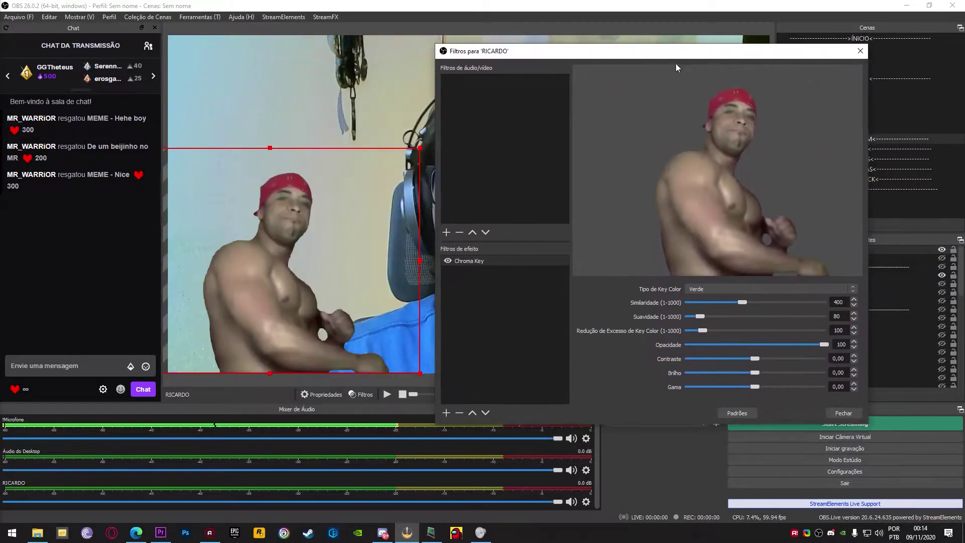
click(726, 288)
click(224, 175)
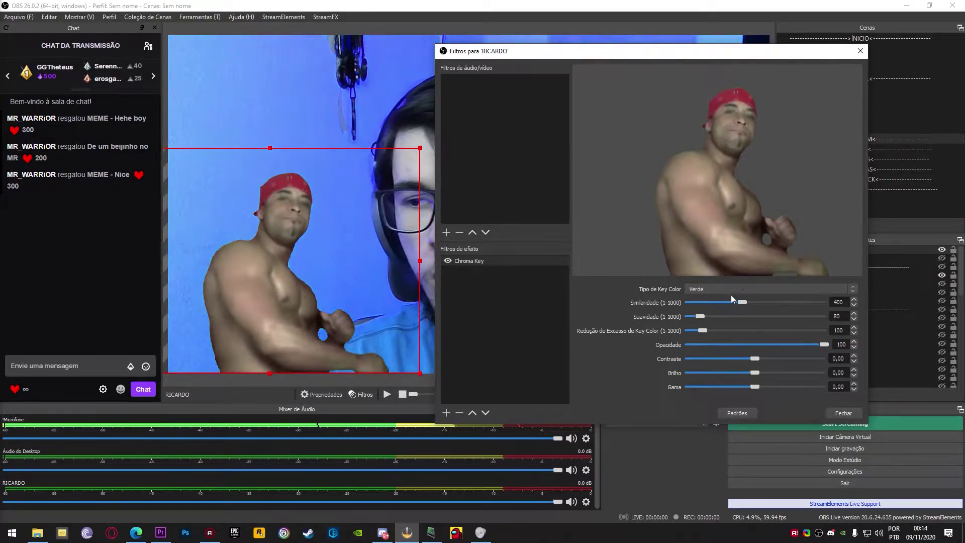
click(726, 290)
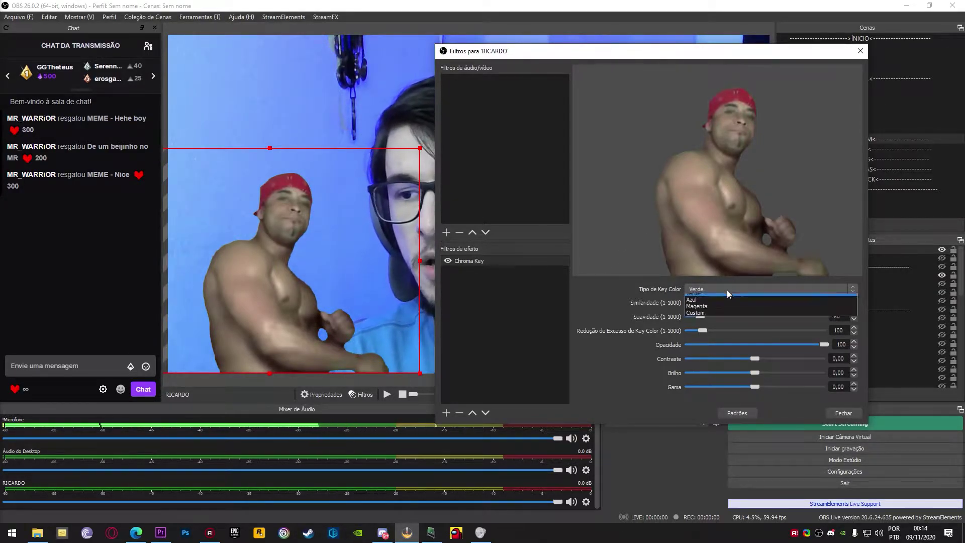
click(760, 310)
click(790, 304)
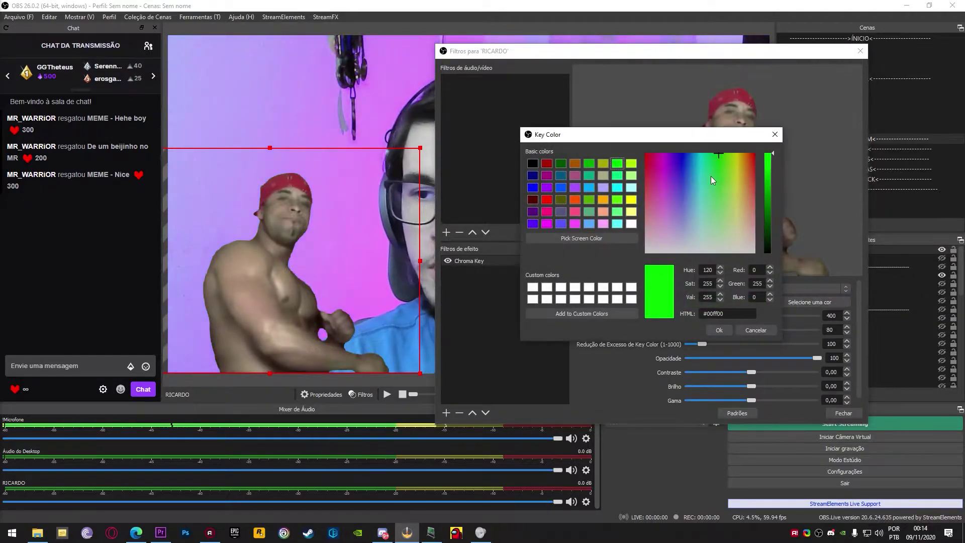
click(718, 330)
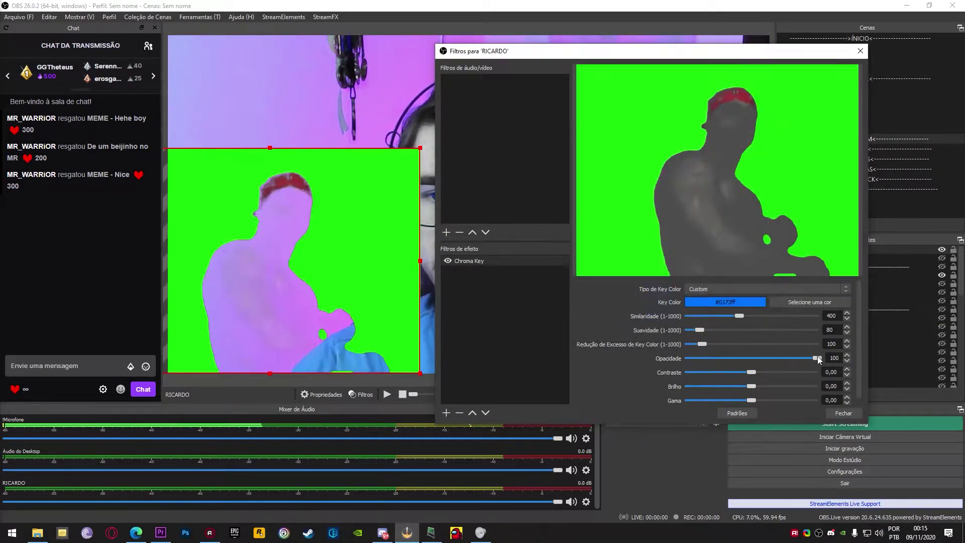
click(800, 302)
click(751, 330)
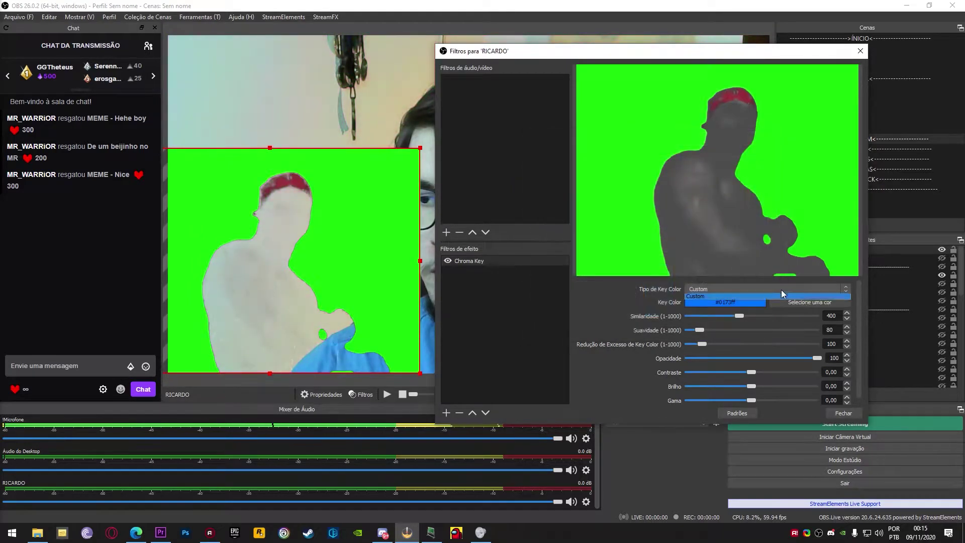
click(722, 297)
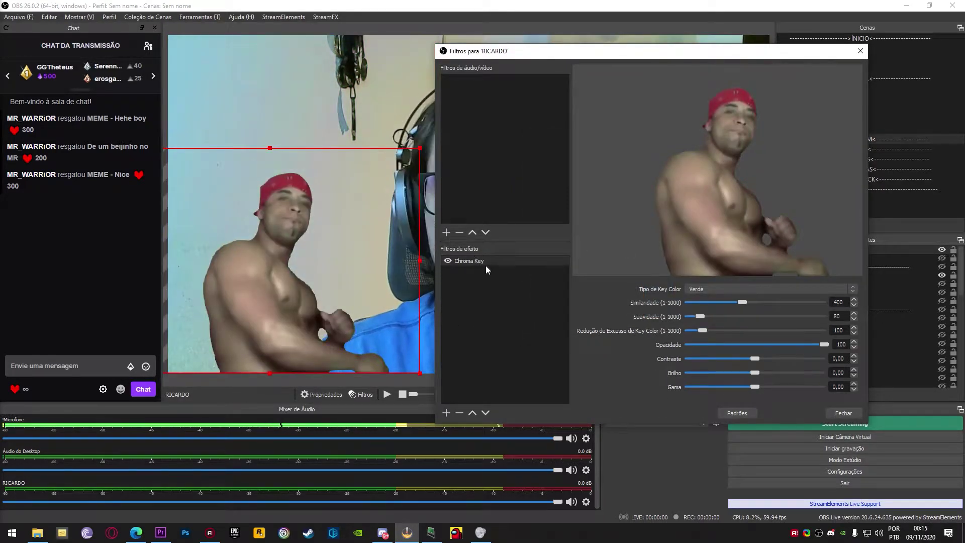
Step: Close the filters and place the RICARDO source directly above !Webcam GENERAL in the source list
click(832, 413)
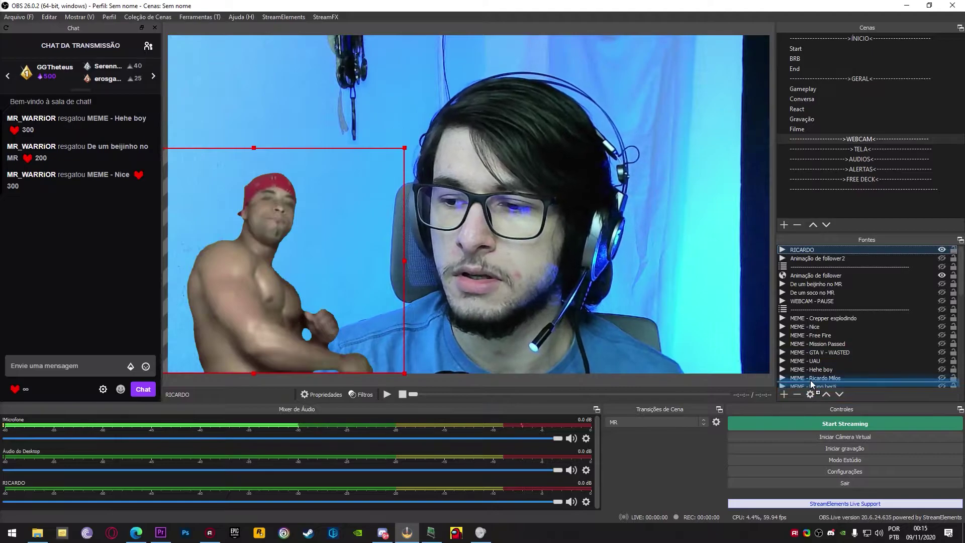
scroll(812, 384, down, 2)
scroll(812, 384, down, 5)
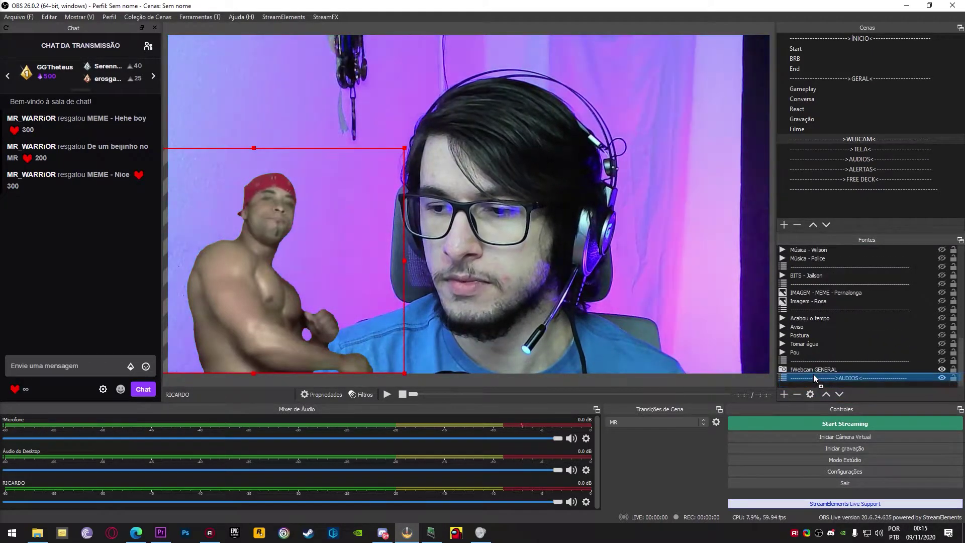
drag(815, 376, 802, 360)
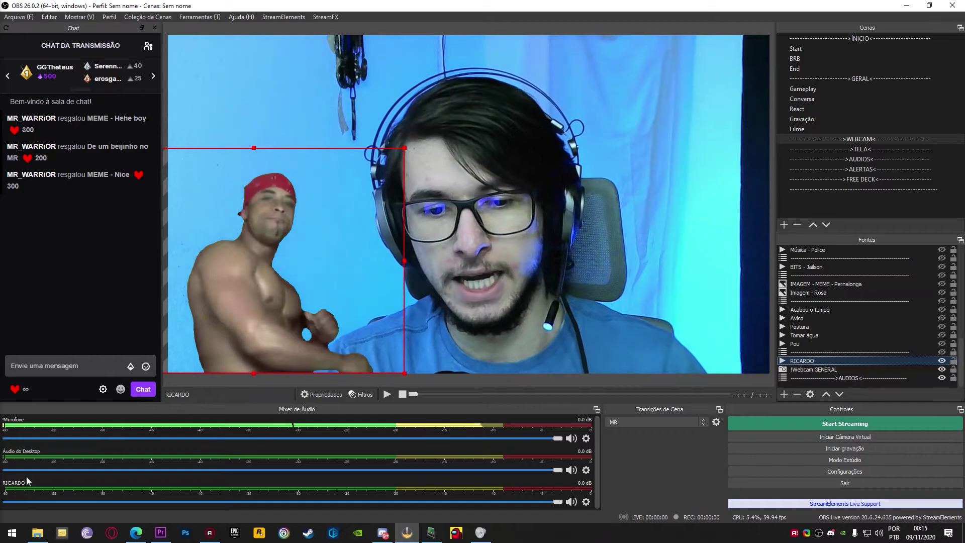
Step: Lower the RICARDO source's volume to about -23.5 dB and set its audio monitoring to Não monitorar
drag(556, 501, 267, 496)
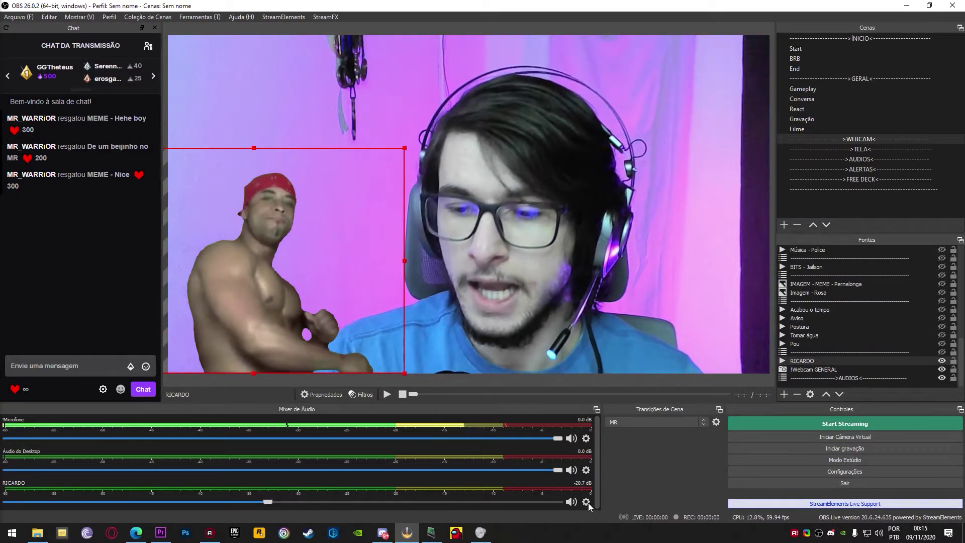
click(586, 502)
click(621, 496)
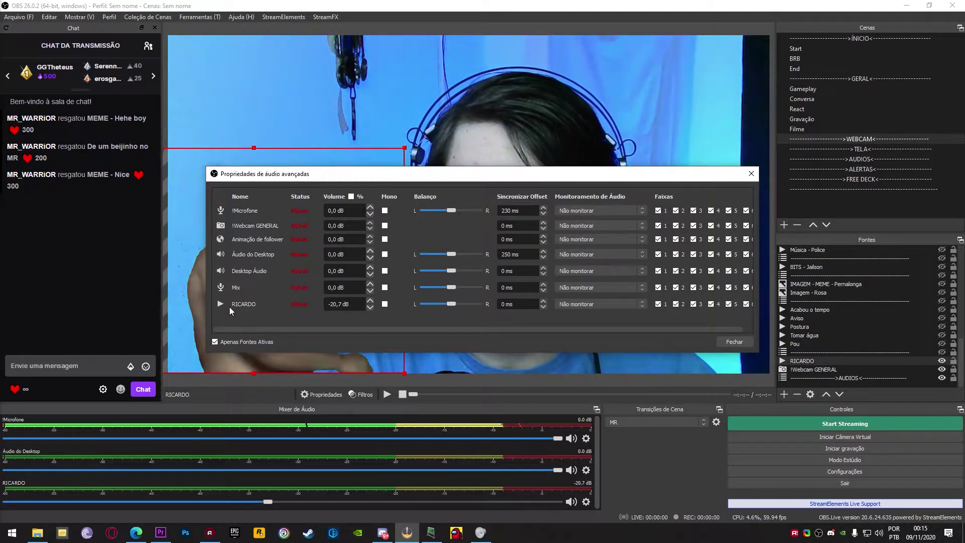
click(608, 303)
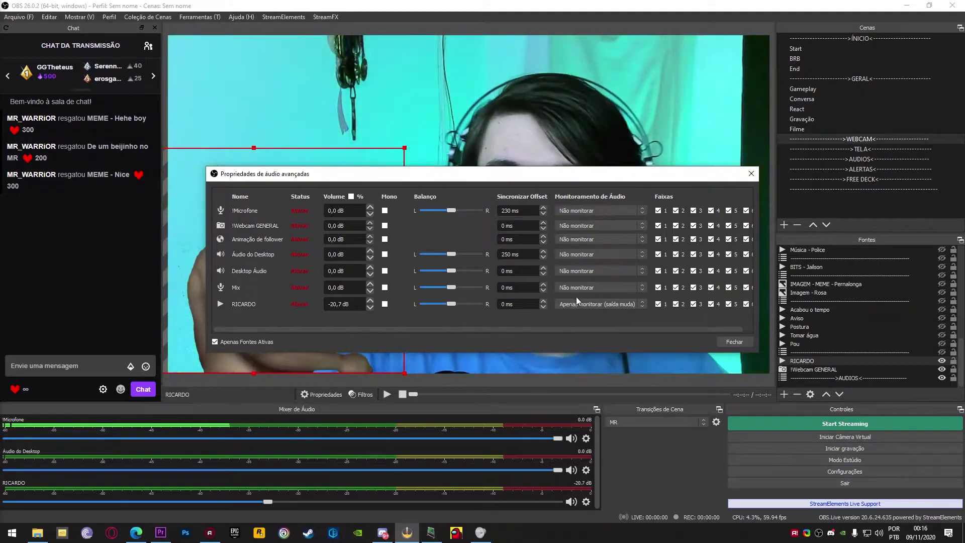
click(581, 304)
click(577, 312)
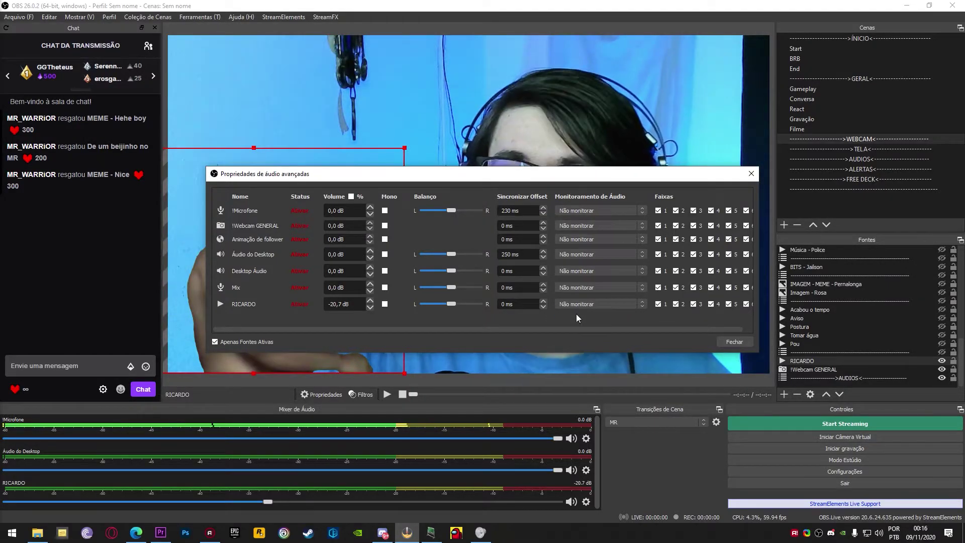
click(725, 341)
drag(266, 501, 248, 502)
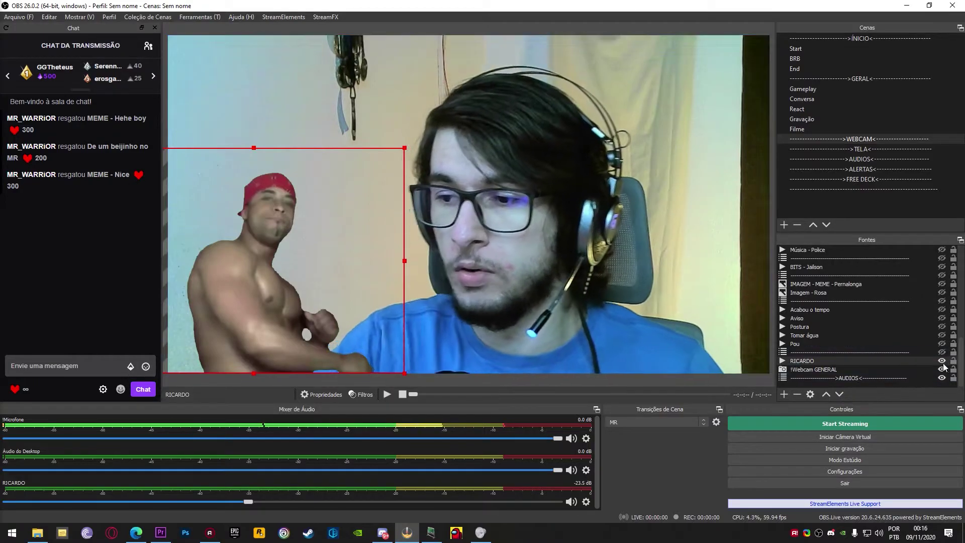
Step: Switch to LioranBoard Receiver and create a blank button named RICARDO below Punch in the Recompensas deck
click(431, 532)
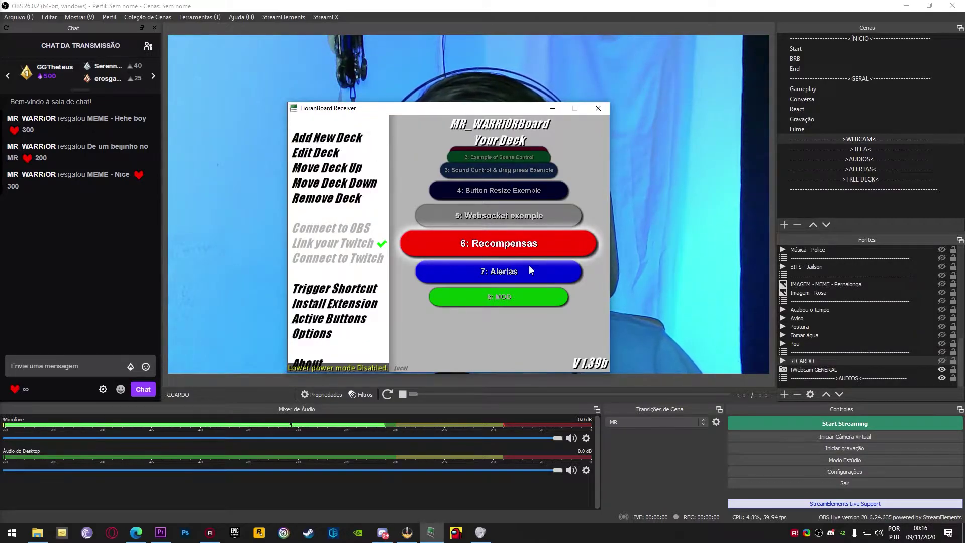
click(501, 244)
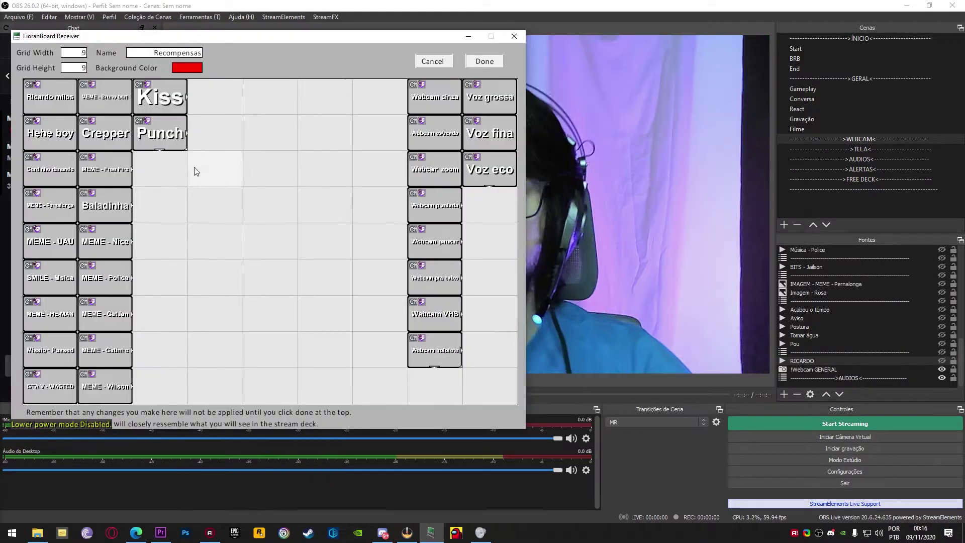
click(161, 178)
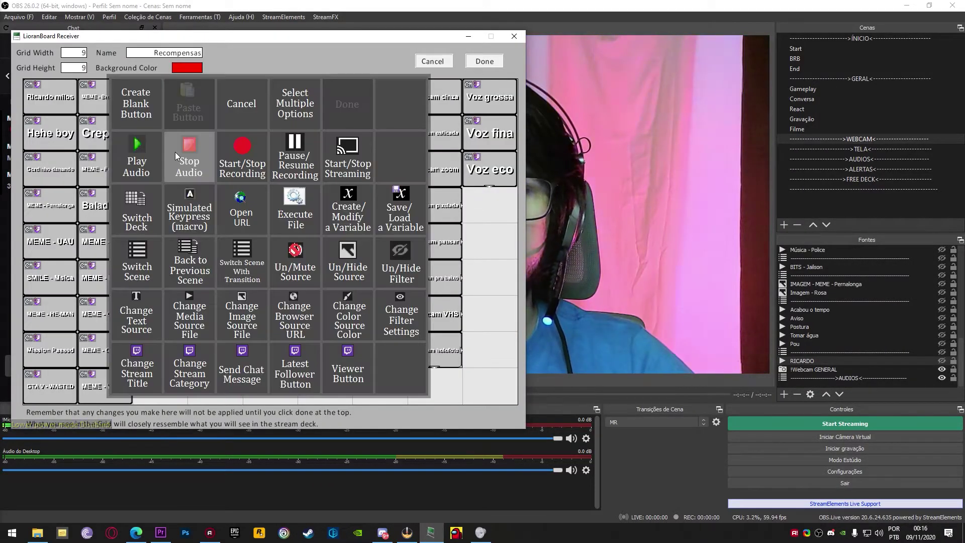
click(140, 97)
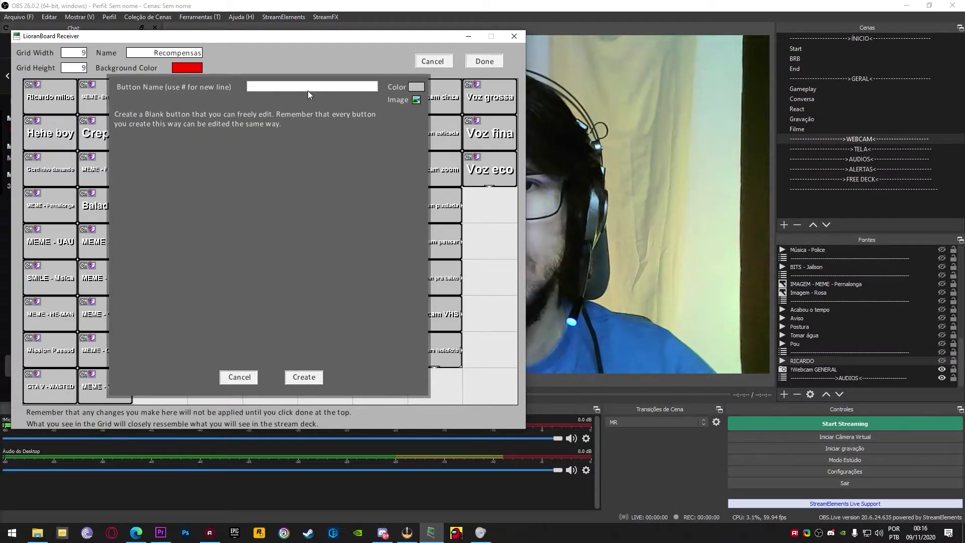
text(RIC)
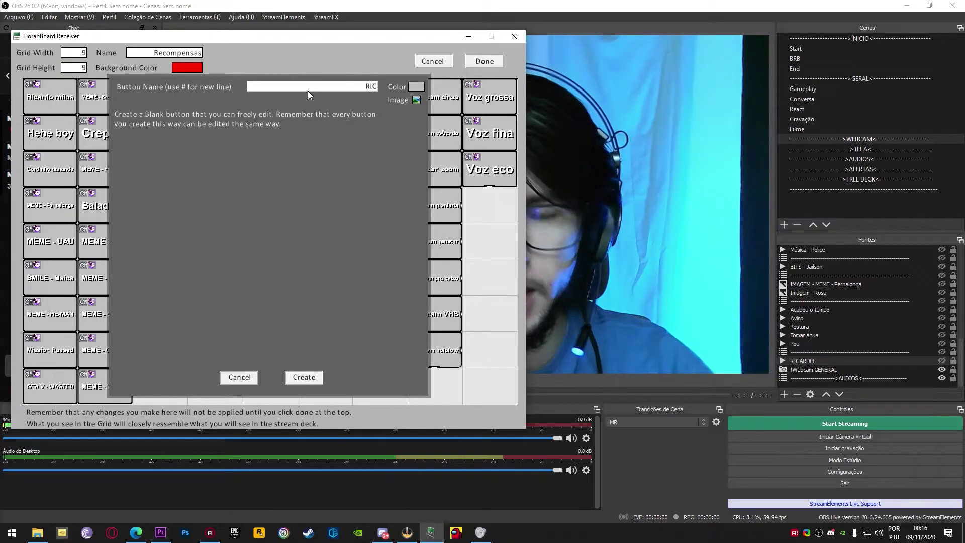
text(ARDO)
click(293, 376)
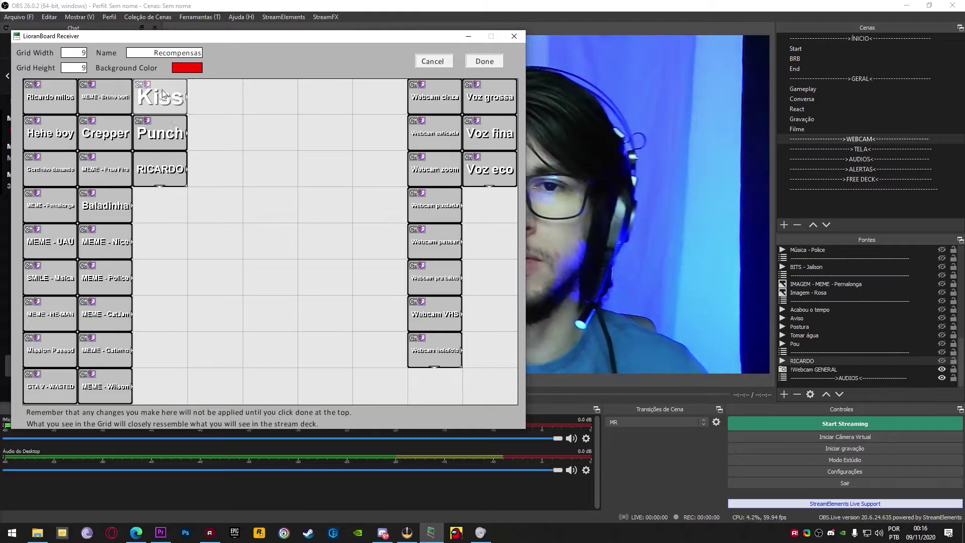
Step: Return to OBS and, from the stream chat's channel-point rewards, open the Twitch page for managing rewards and challenges
drag(234, 36, 167, 40)
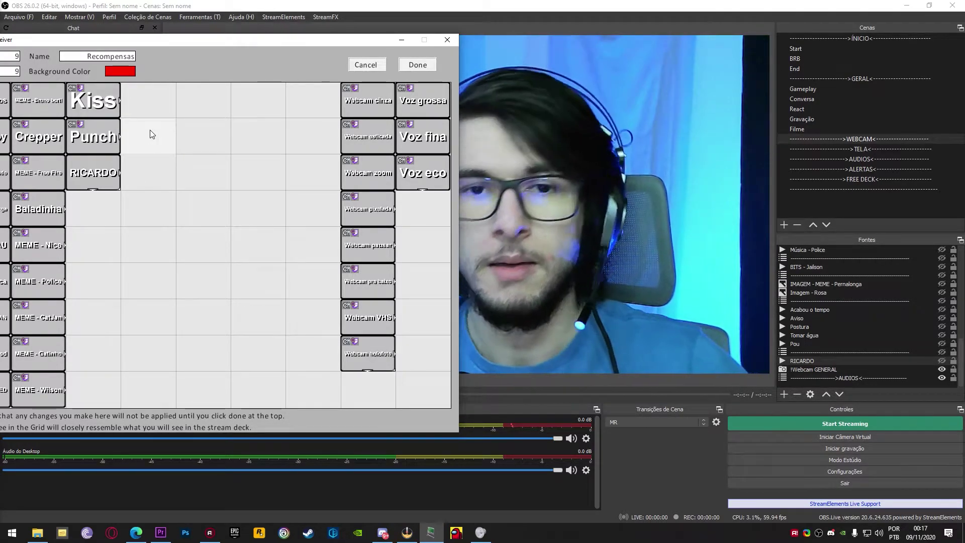
mouse_move(145, 541)
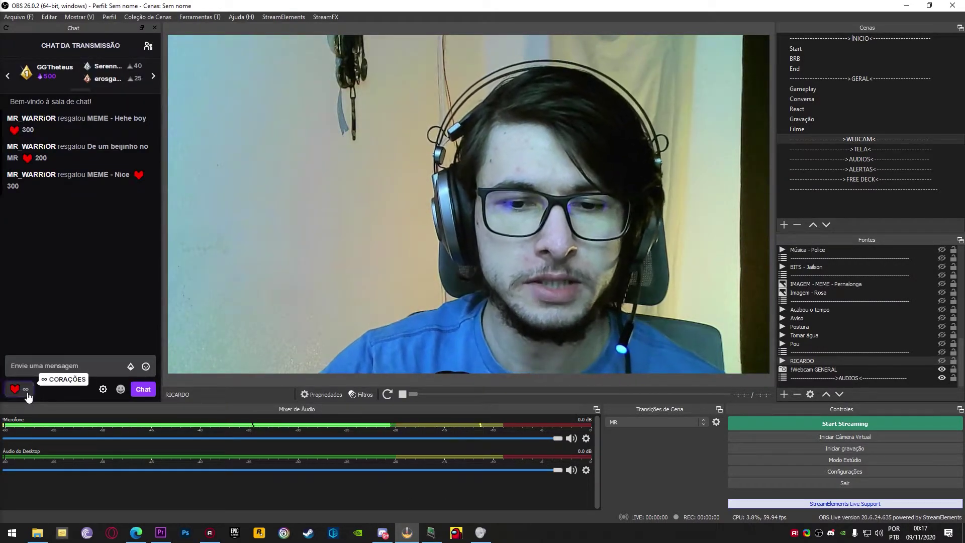
click(21, 389)
click(135, 234)
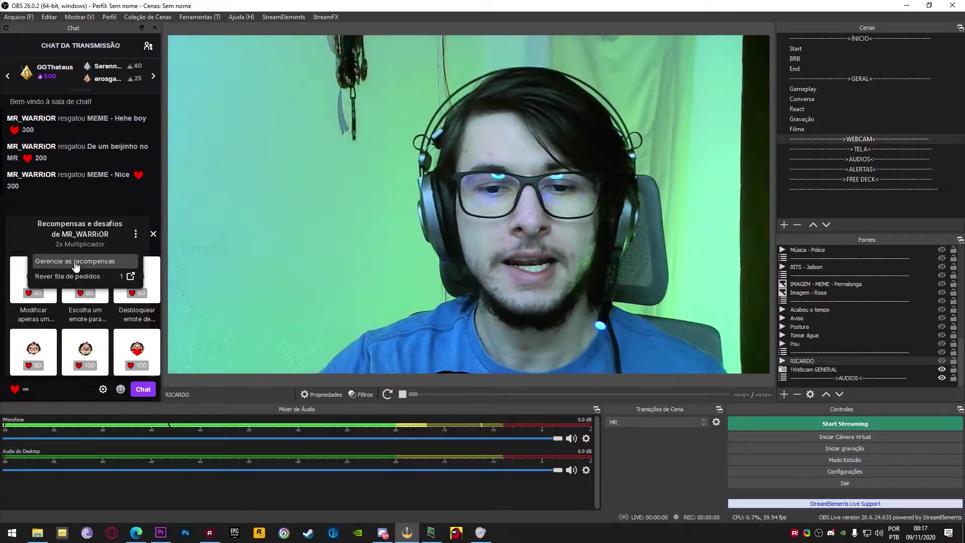
click(76, 261)
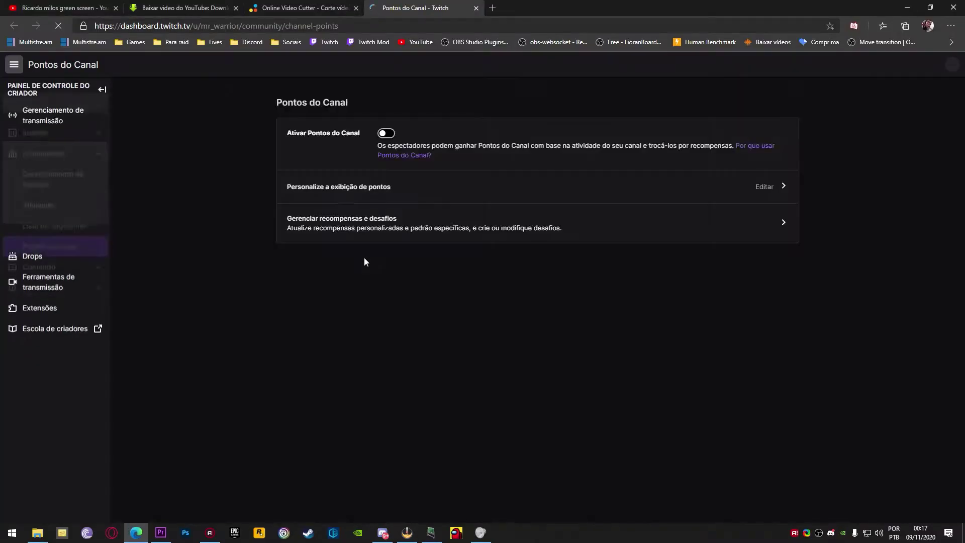
click(434, 248)
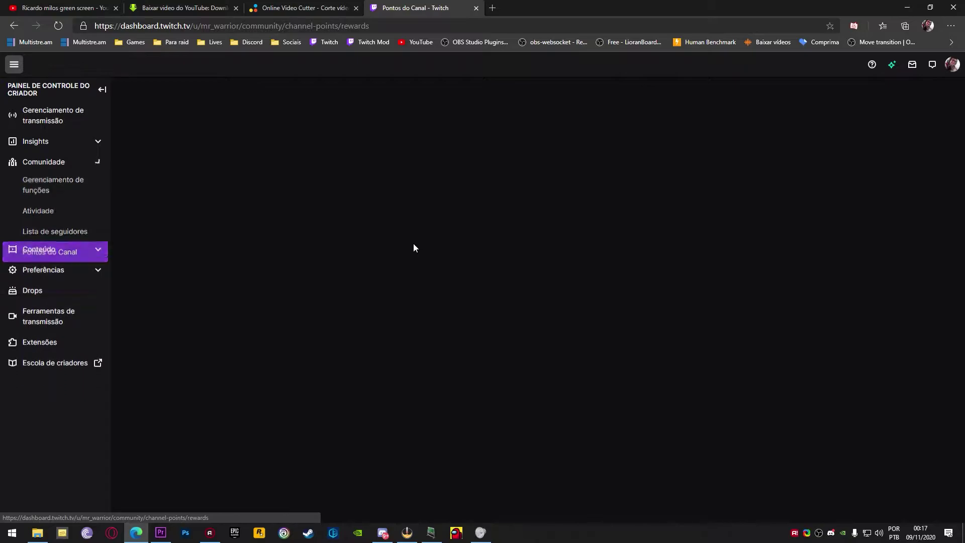
Step: Start a new custom channel-point reward and set its cost to 800
scroll(421, 273, down, 2)
scroll(639, 381, down, 20)
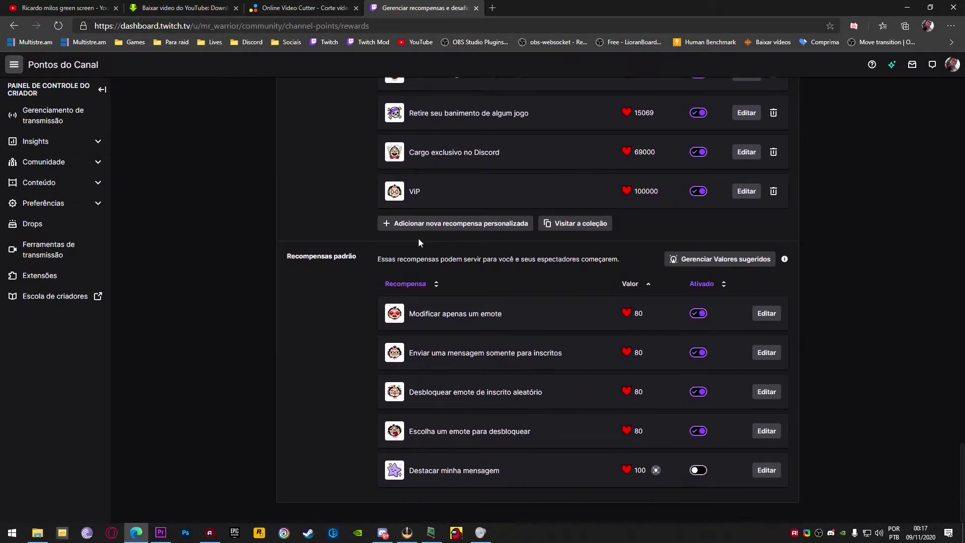
click(453, 226)
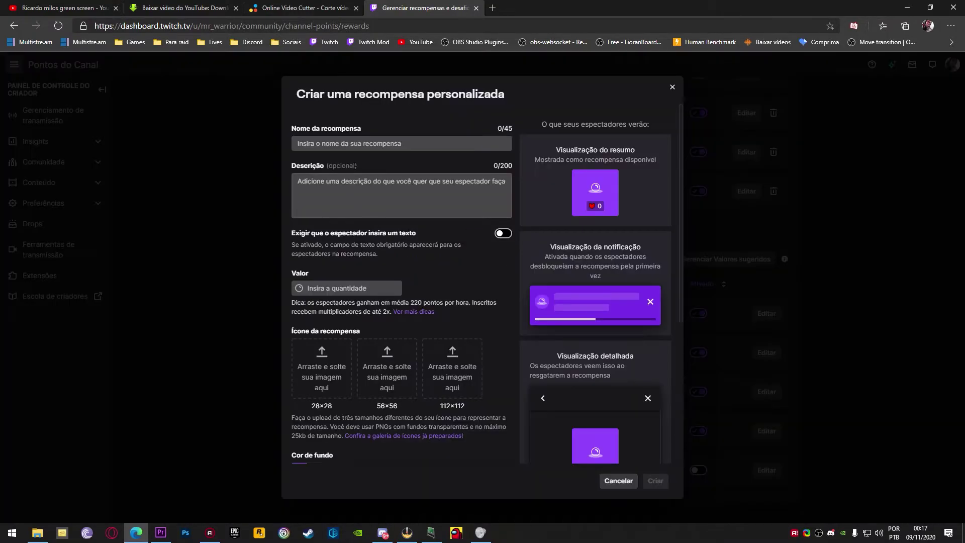
click(358, 288)
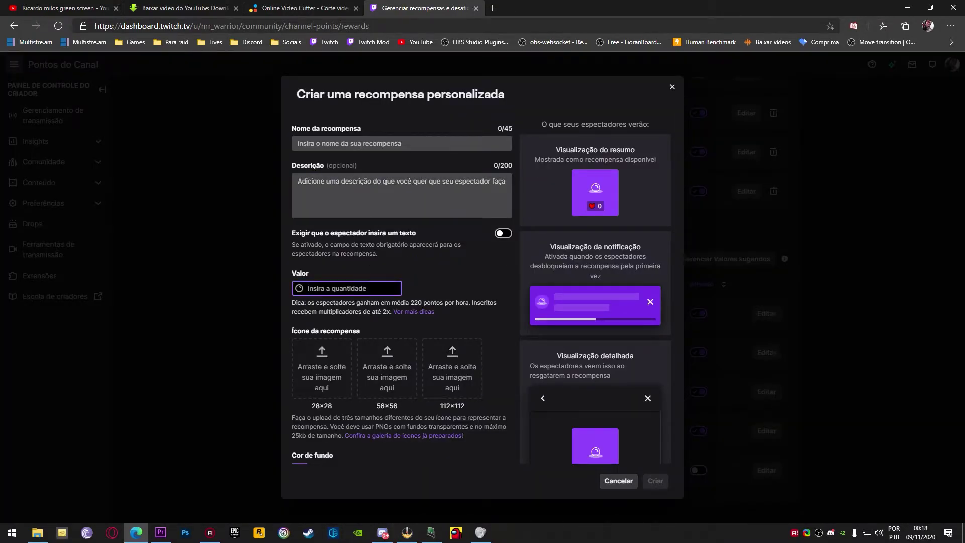
text(00)
Step: Enable a redemption cooldown of 30 Horas with a limit of 1 per user per stream, and name the reward Ricardo
scroll(437, 312, down, 5)
click(504, 306)
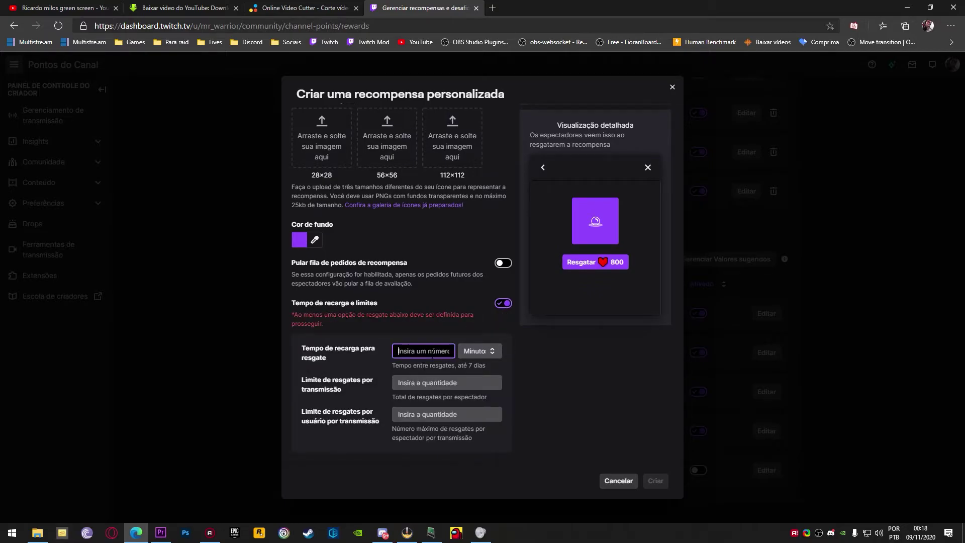
text(30)
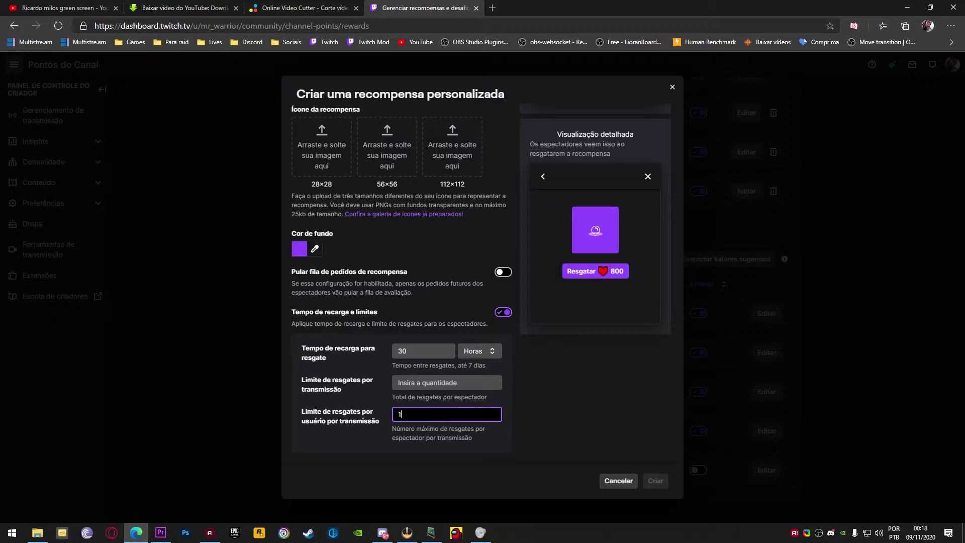
scroll(385, 203, up, 5)
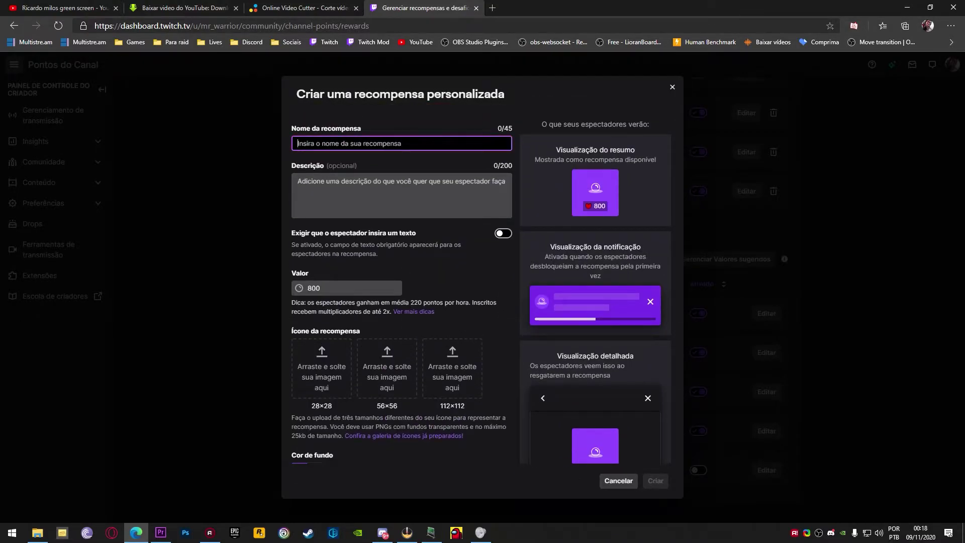
text(Ricardo)
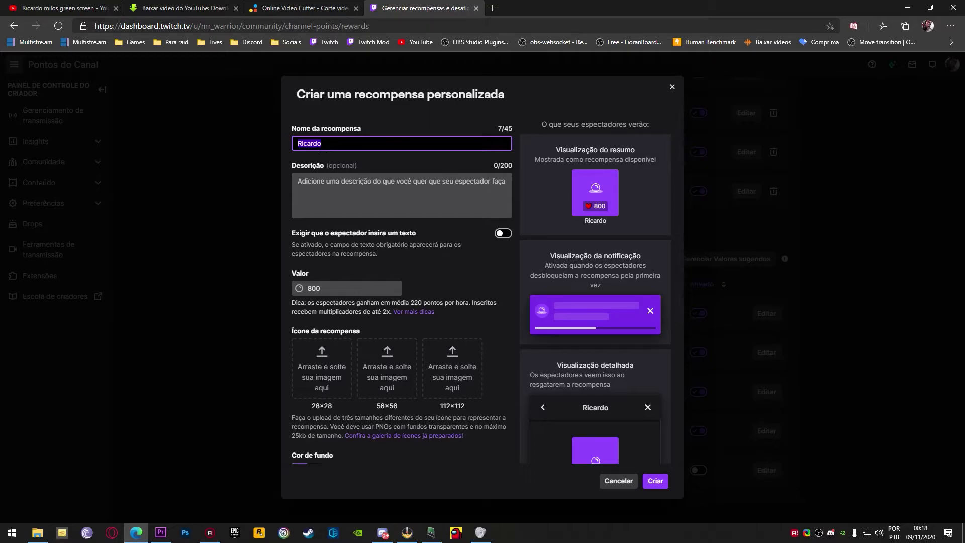
Step: Switch to LioranBoard Receiver and add a Twitch points trigger with redeem name Ricardo to the RICARDO button
click(438, 530)
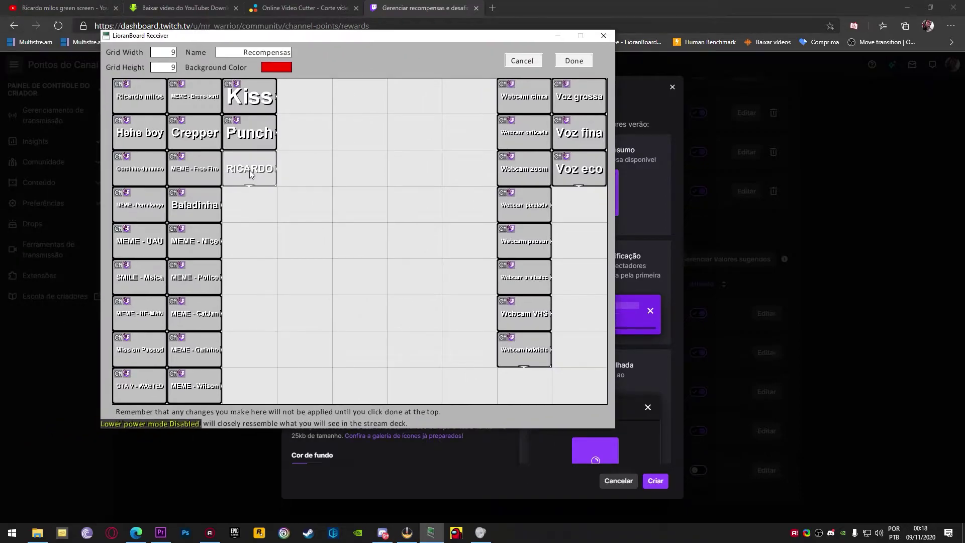
right_click(250, 170)
click(239, 168)
right_click(239, 167)
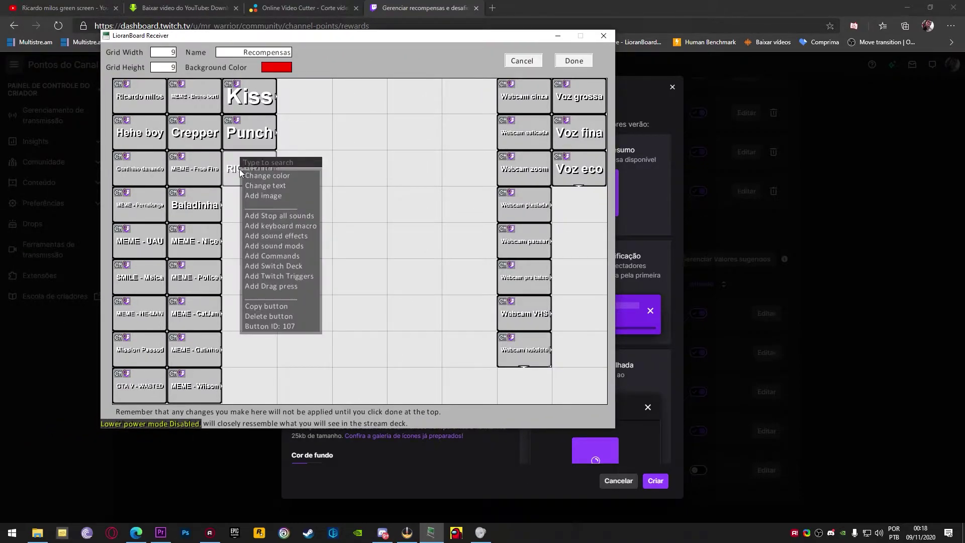
click(259, 278)
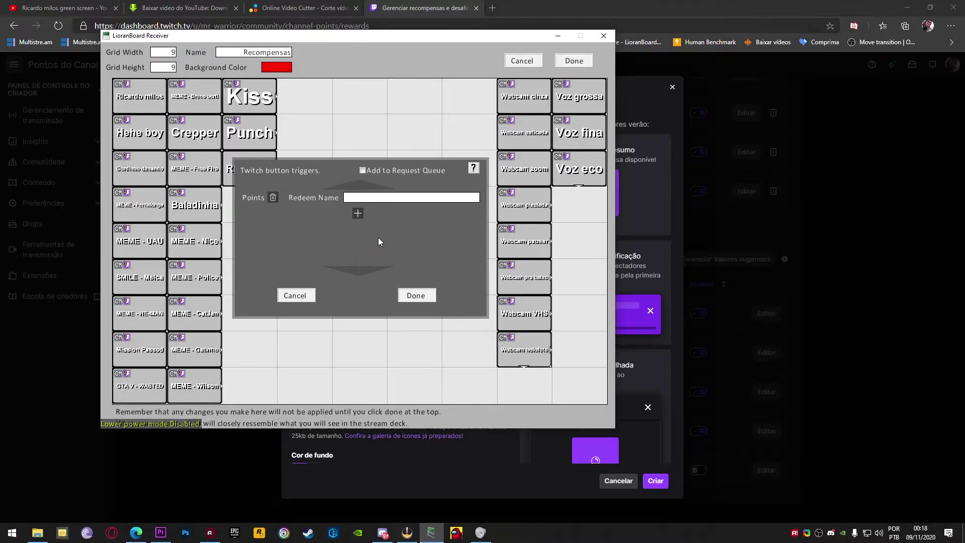
click(408, 199)
text(Ricardo)
click(428, 296)
Step: Enable Add to Request Queue in the RICARDO button's Twitch trigger settings
click(549, 473)
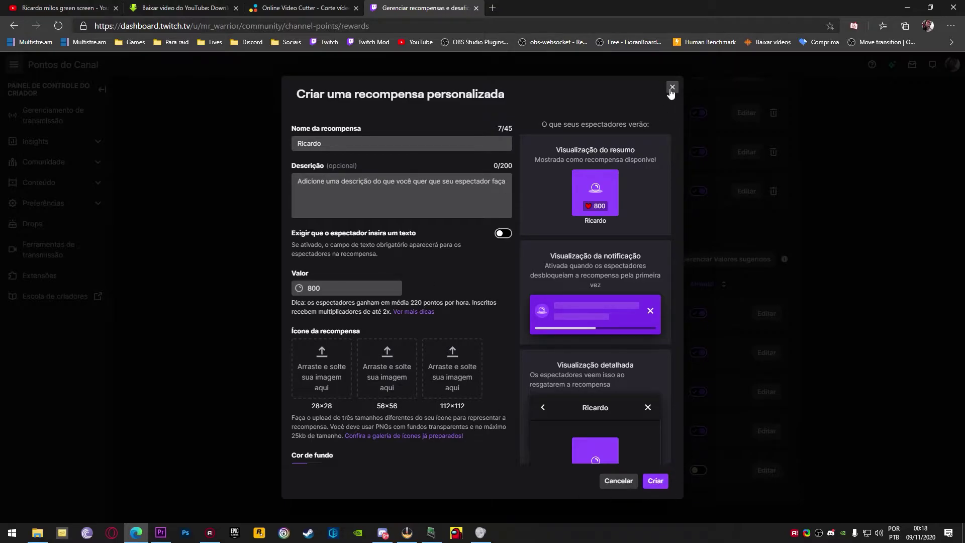
click(424, 537)
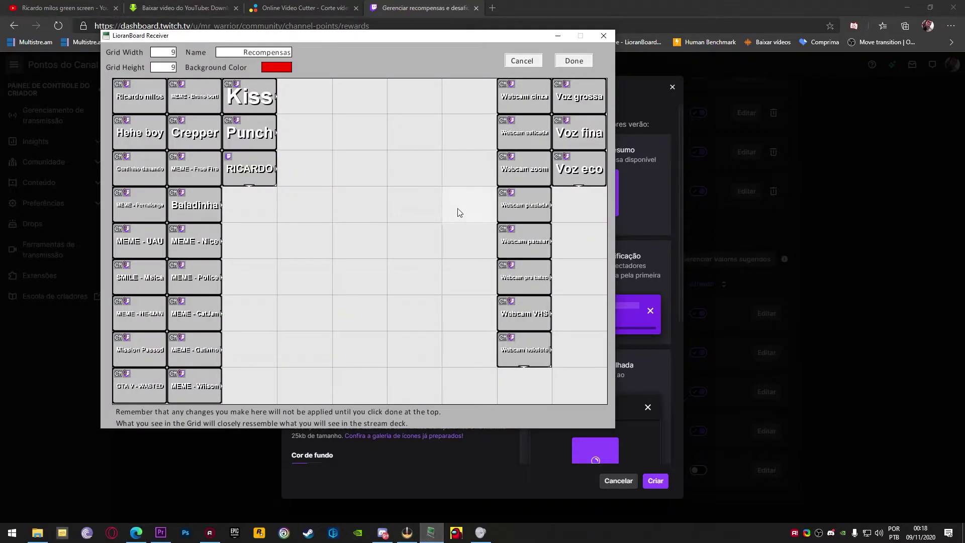
right_click(226, 166)
click(271, 209)
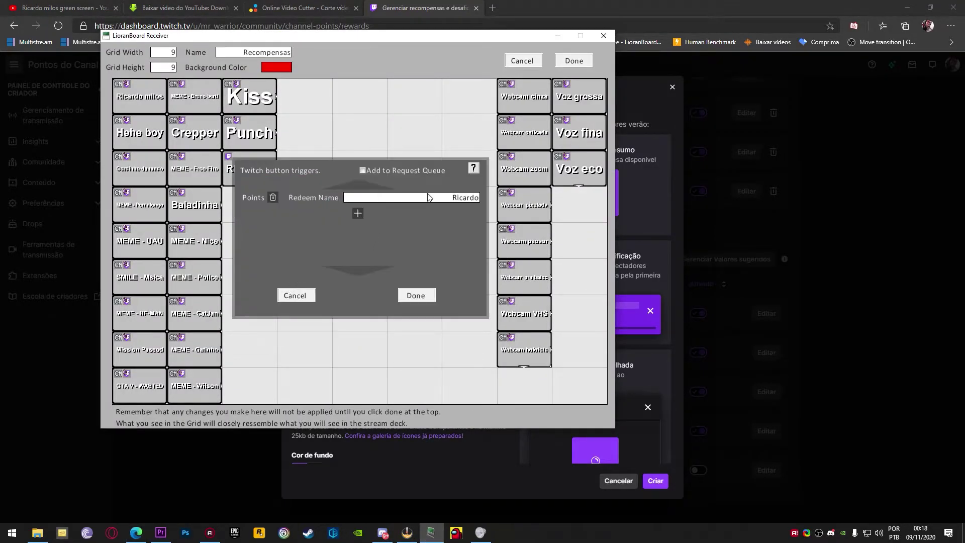
click(363, 171)
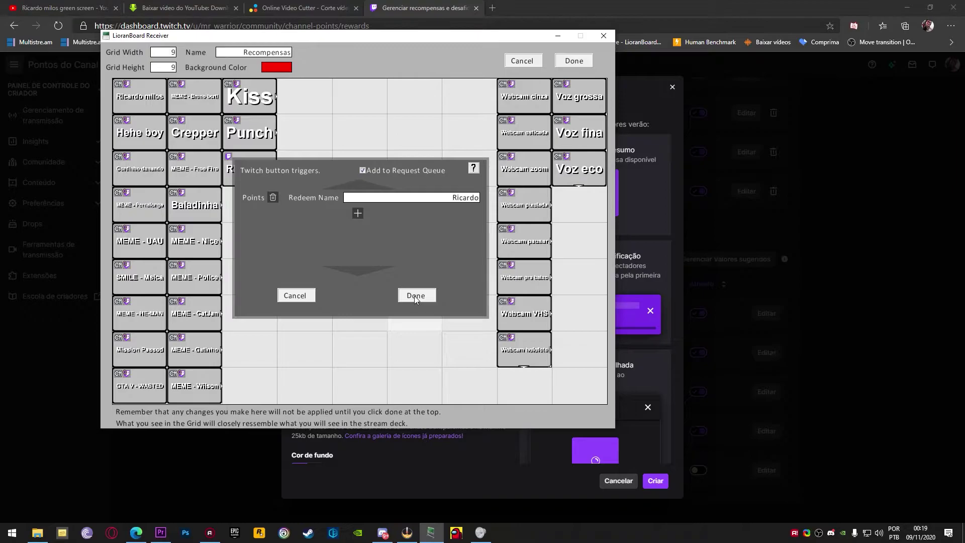
click(415, 295)
Step: Add a Source Change Visibility command to the RICARDO button
right_click(254, 167)
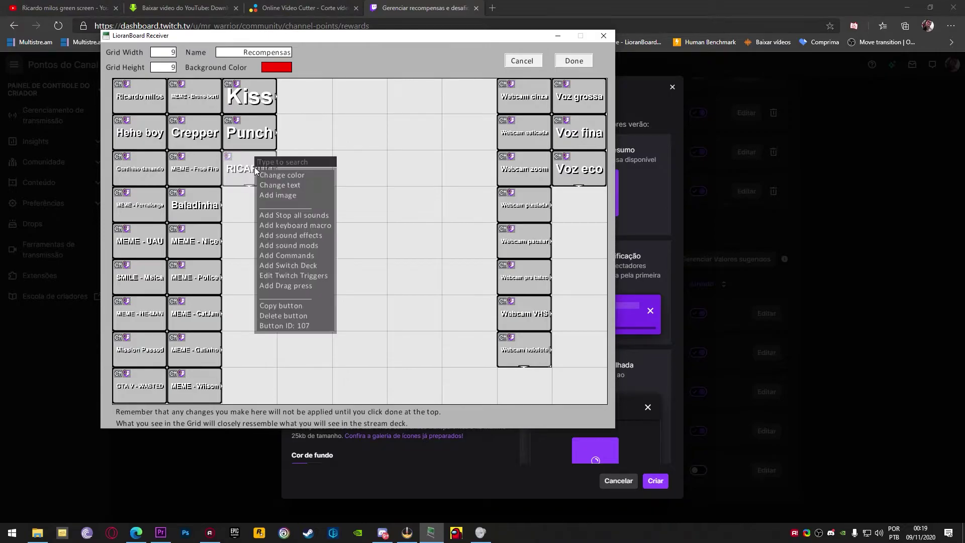
click(287, 255)
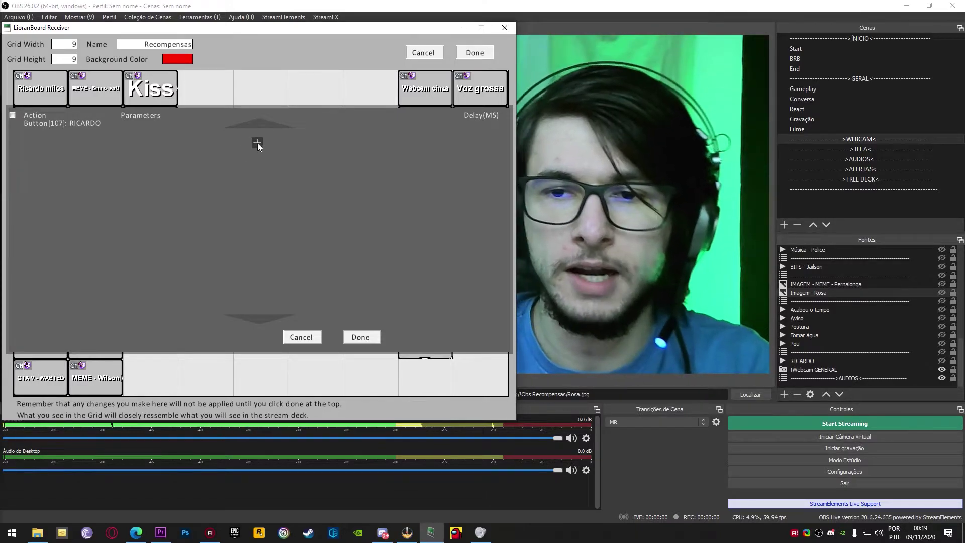
click(256, 142)
click(79, 148)
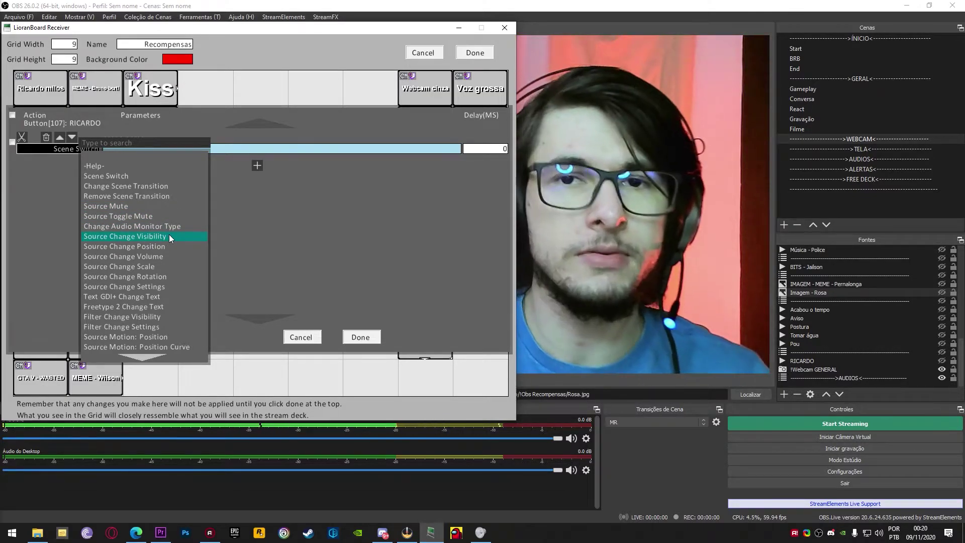
click(183, 235)
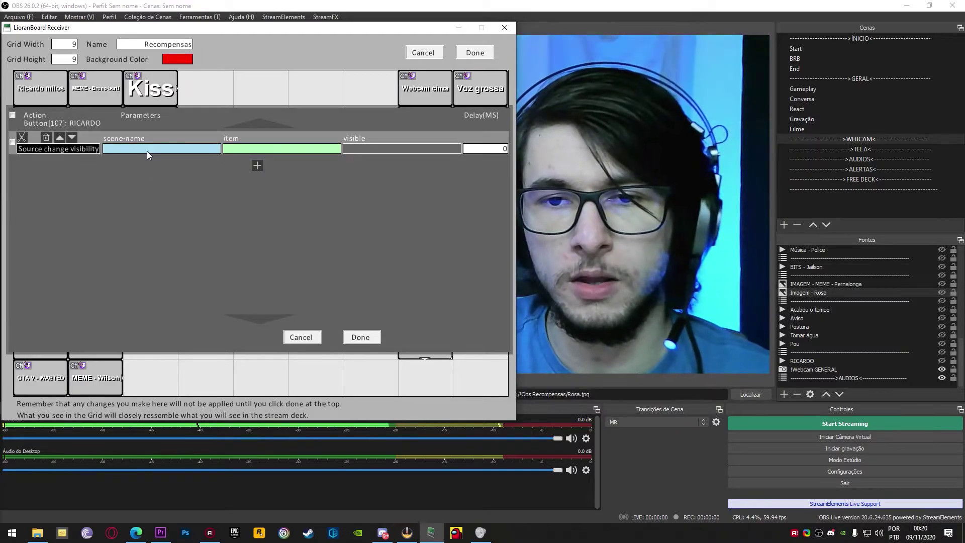
Step: Target the visibility command at the RICARDO item in the WEBCAM scene and set visible to true
click(147, 151)
click(222, 226)
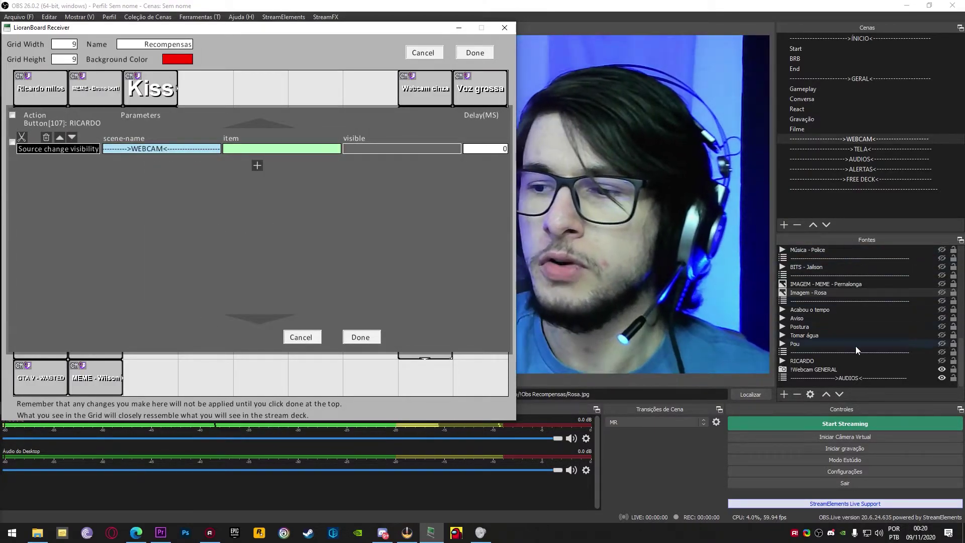
click(288, 148)
scroll(376, 319, down, 4)
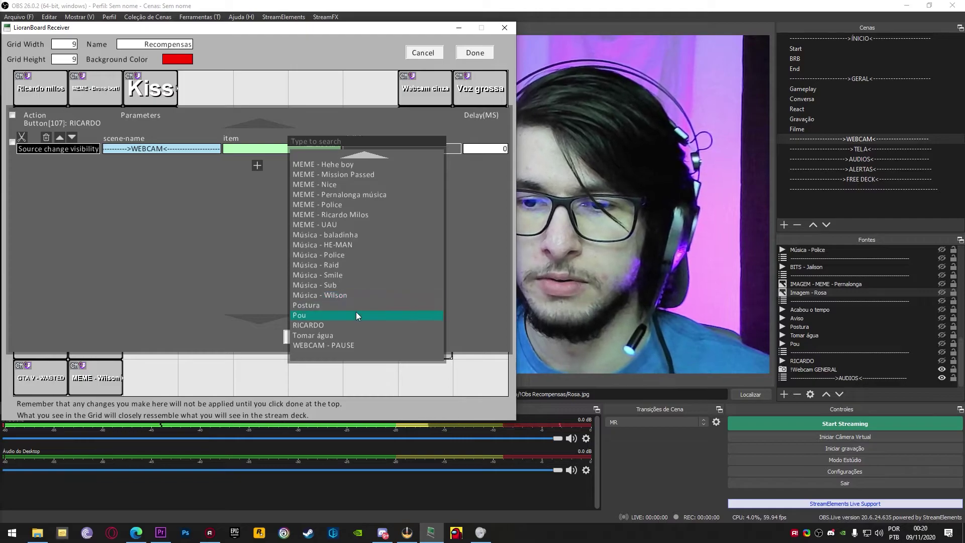
click(320, 326)
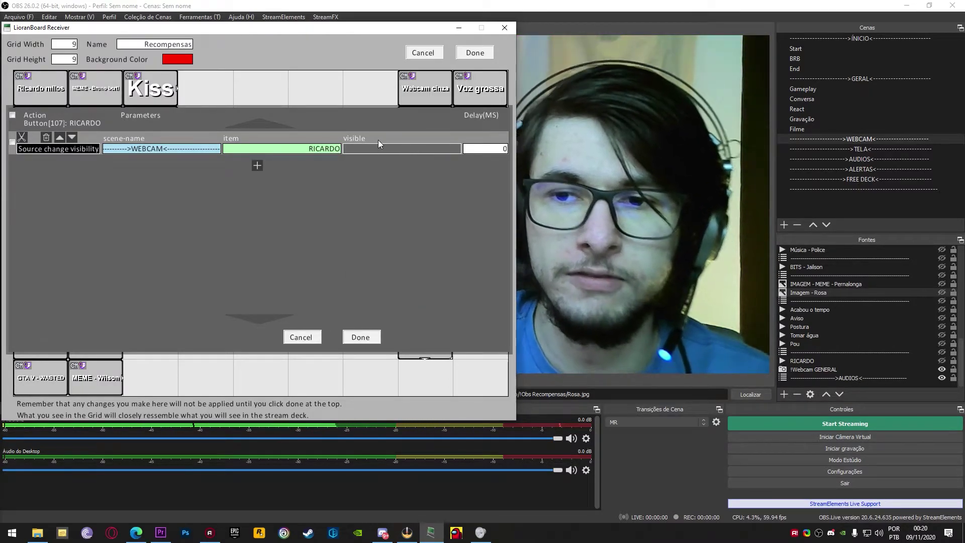
click(378, 149)
click(402, 153)
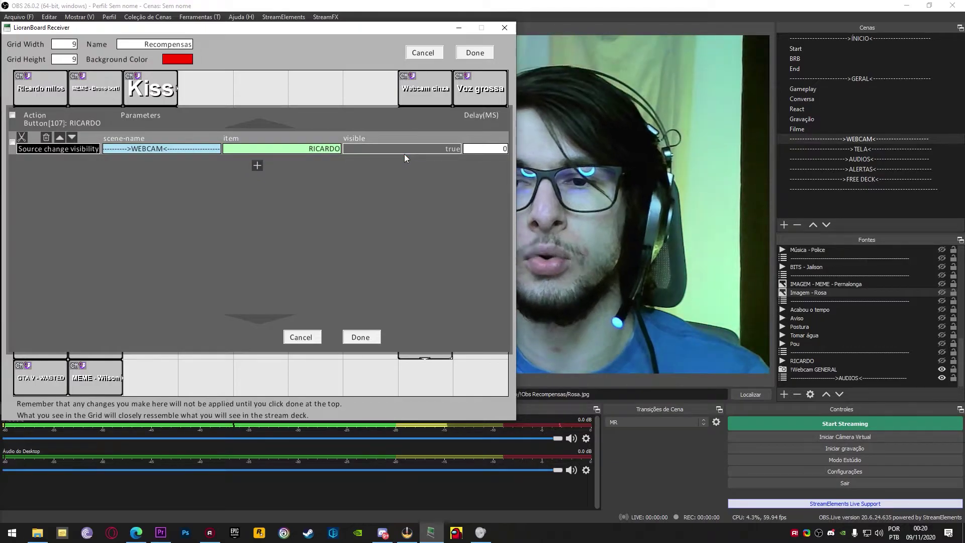
click(494, 149)
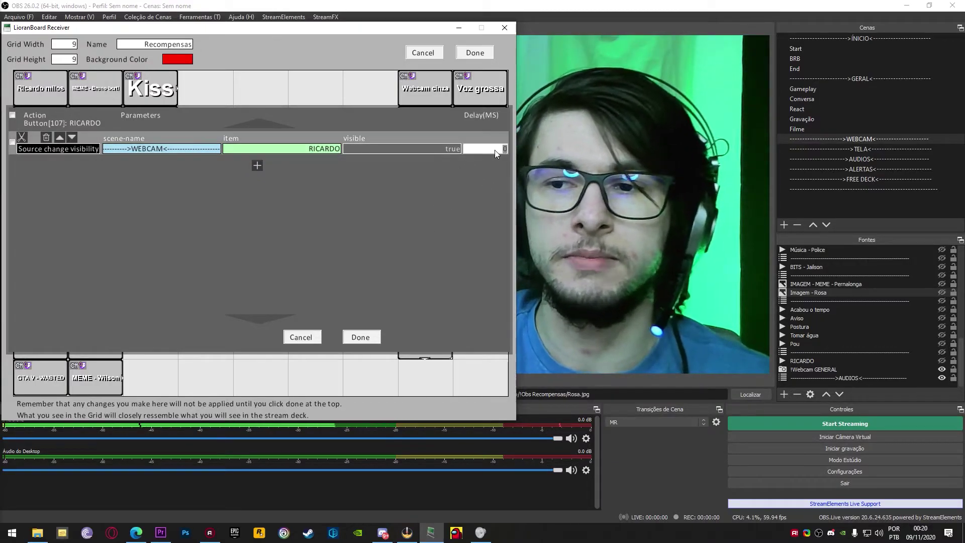
click(444, 201)
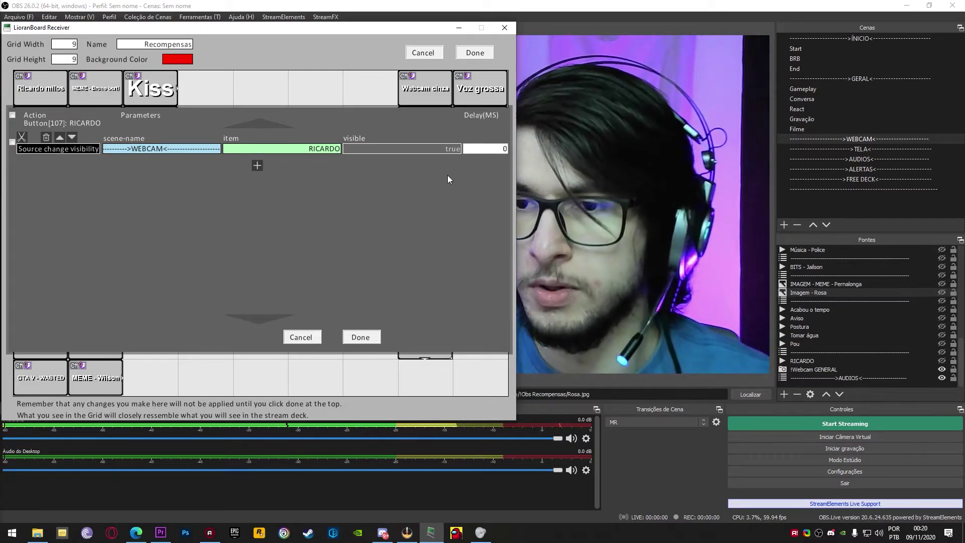
text(5000)
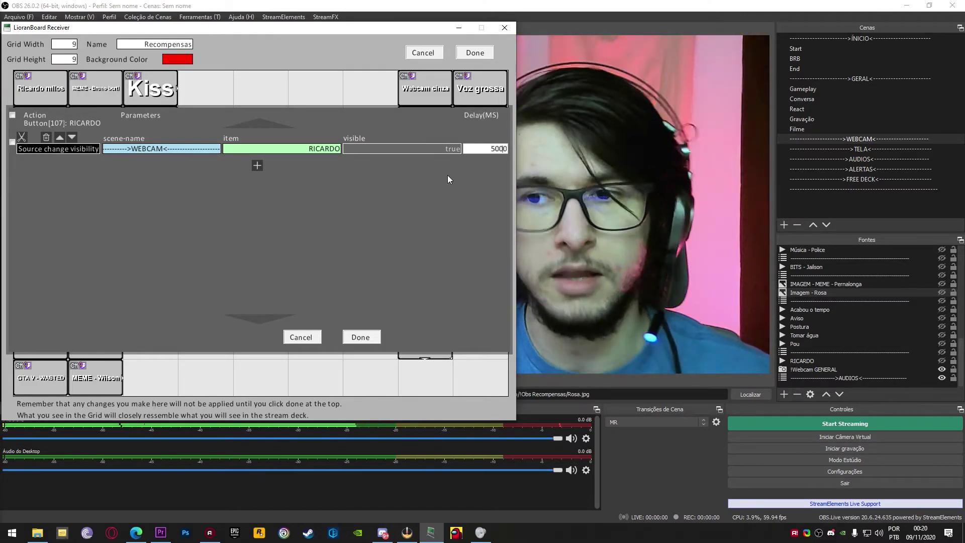
double_click(483, 149)
text(0)
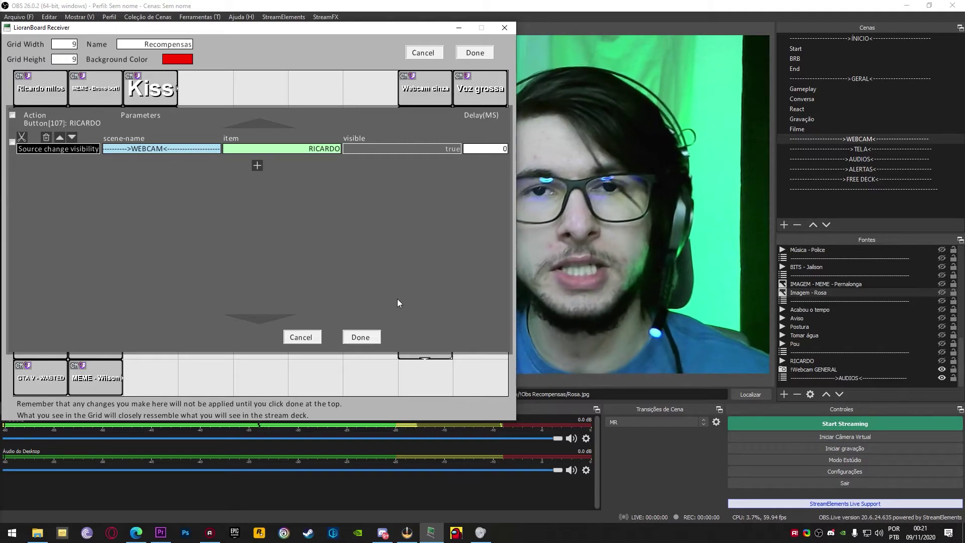
Step: Add a second Source Change Visibility command for the RICARDO item in the WEBCAM scene
click(256, 165)
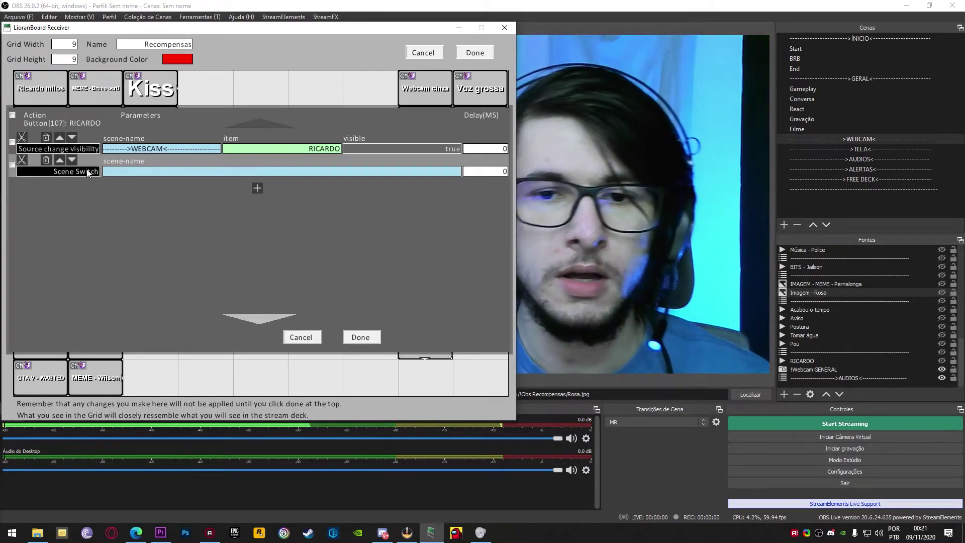
click(95, 171)
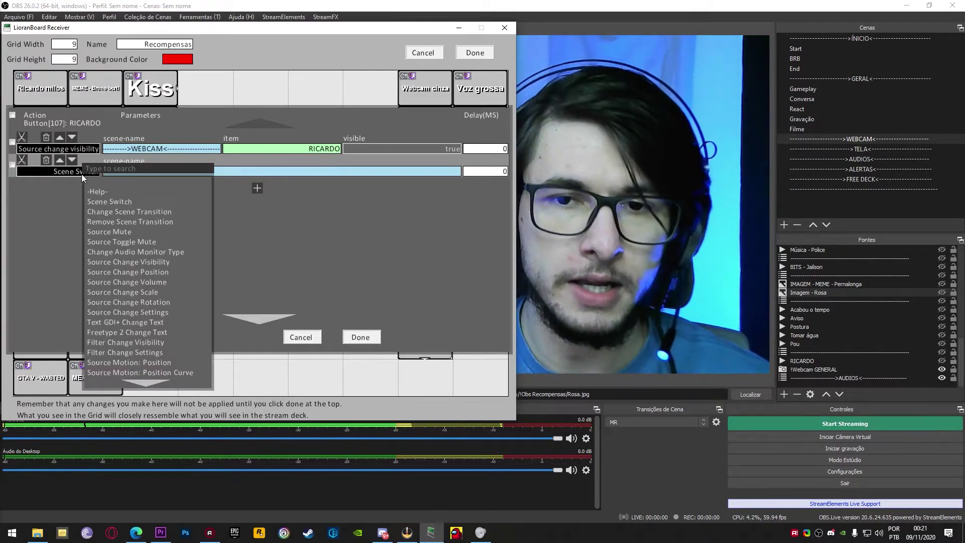
click(177, 262)
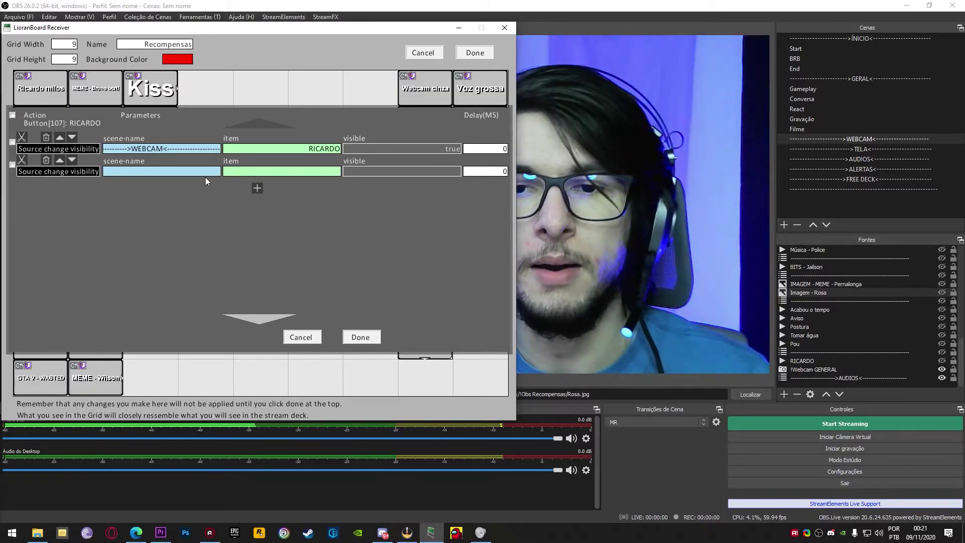
click(205, 174)
click(268, 249)
click(295, 171)
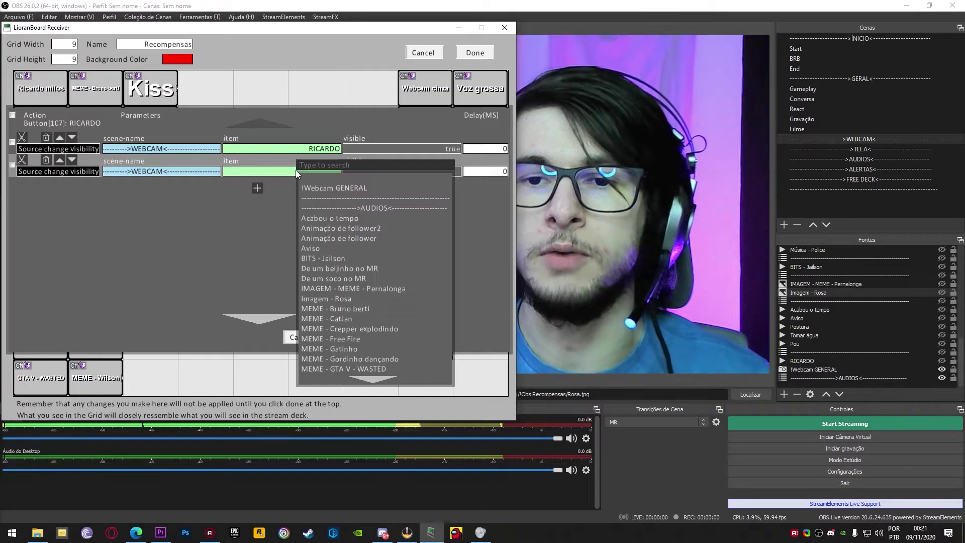
scroll(342, 363, down, 5)
click(328, 352)
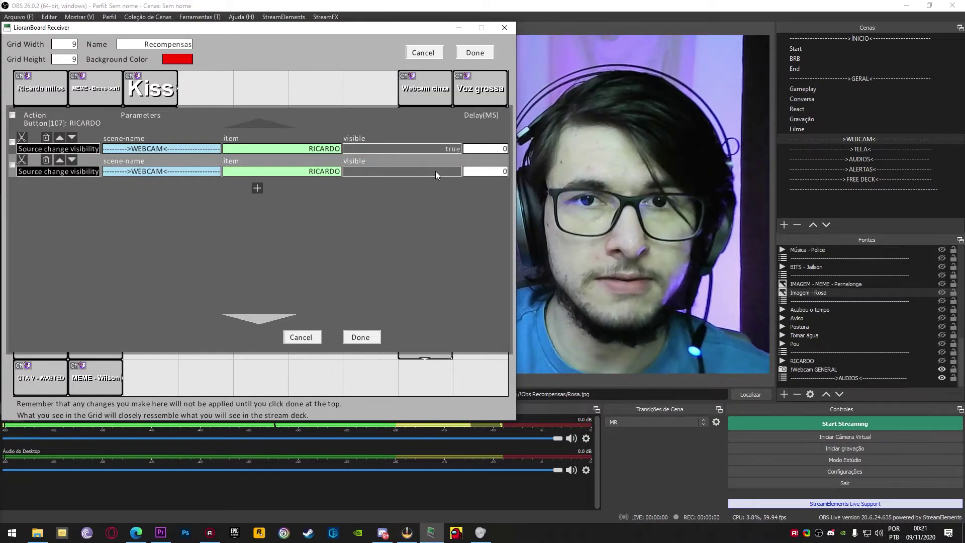
Step: Set the second command's visible parameter to false and its delay to 30000 ms
click(422, 172)
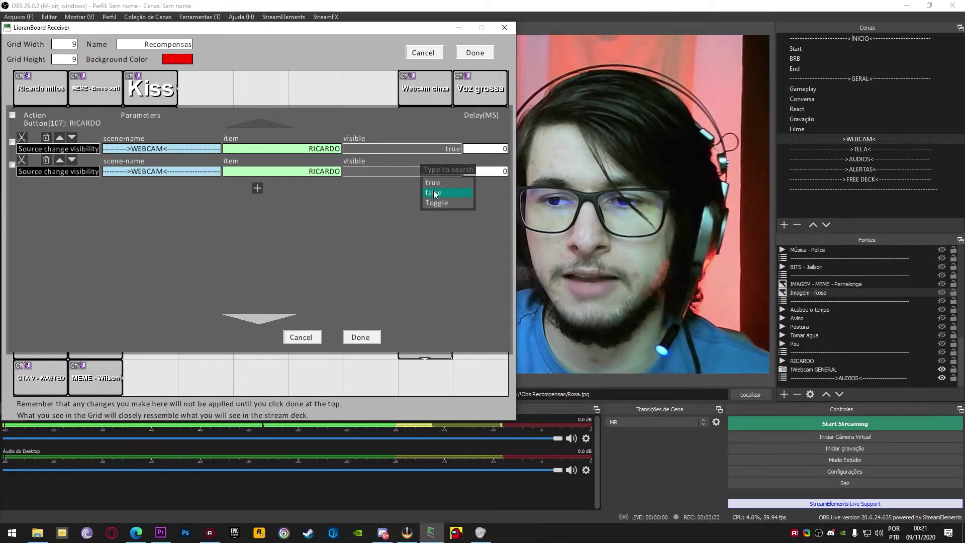
click(434, 193)
click(489, 169)
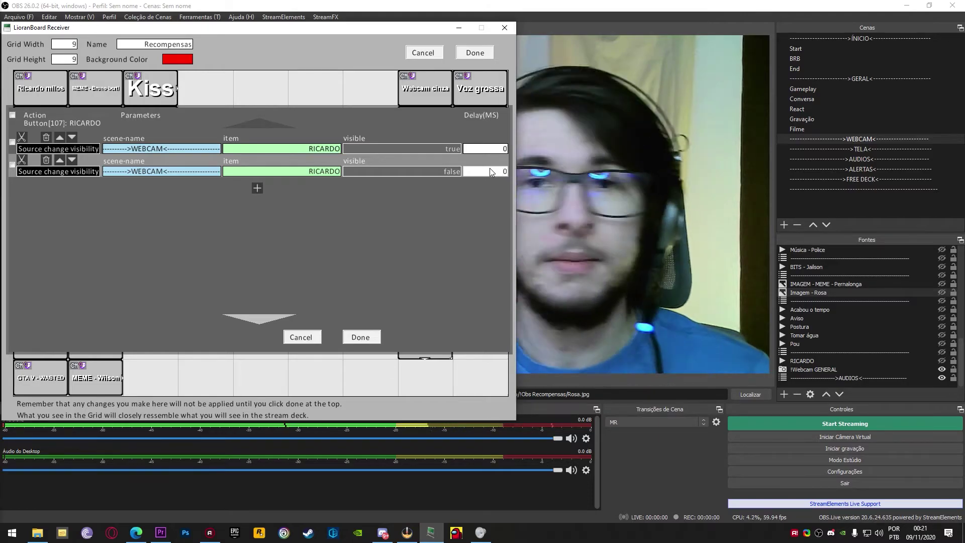
text(3)
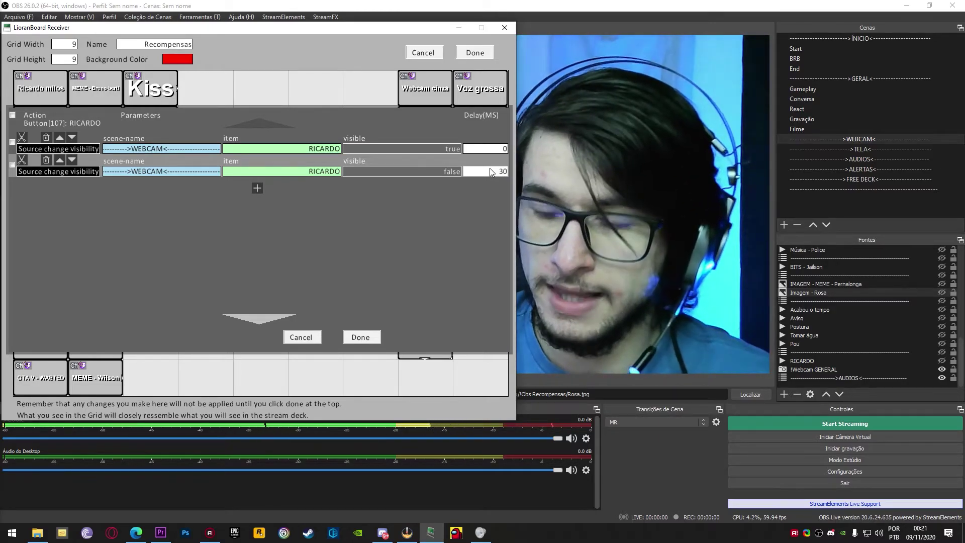
text(000)
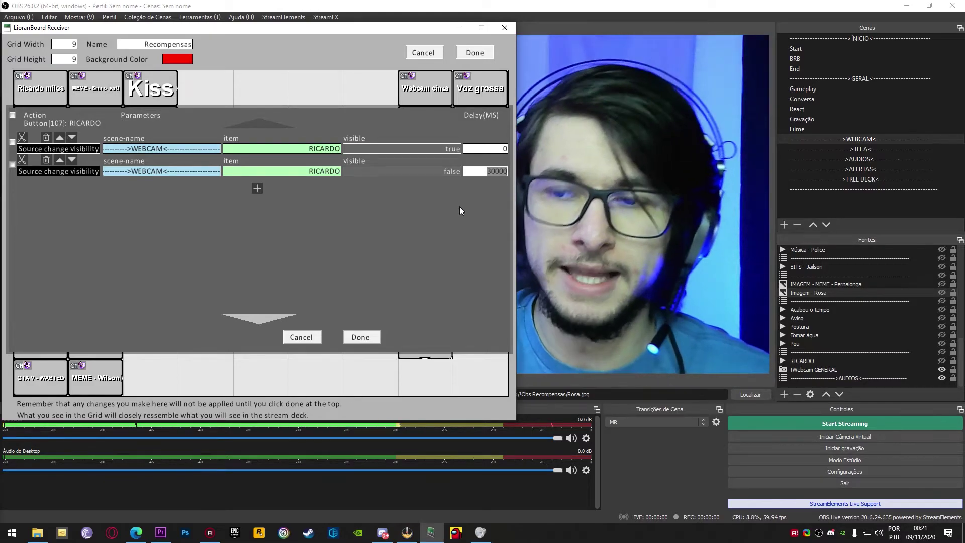
click(355, 254)
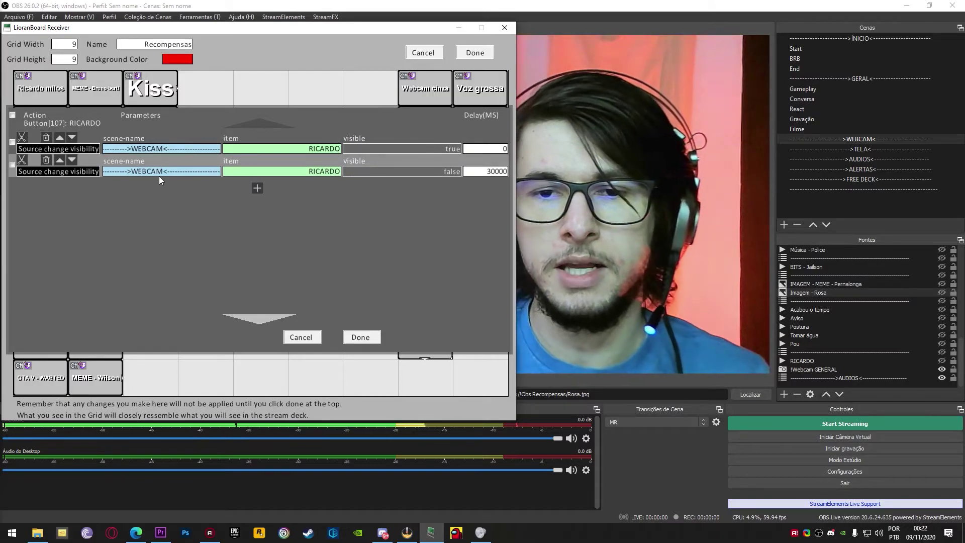
click(311, 171)
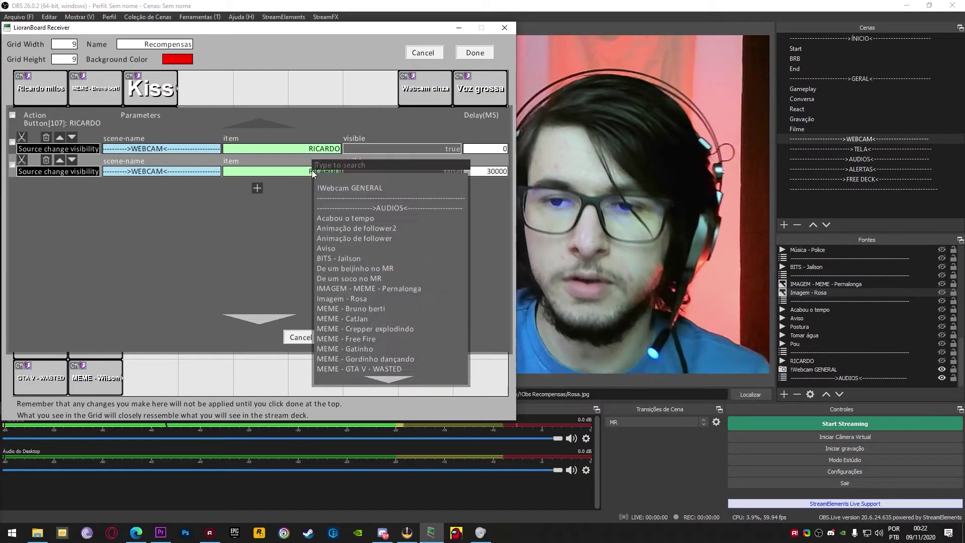
click(290, 193)
click(454, 172)
click(455, 193)
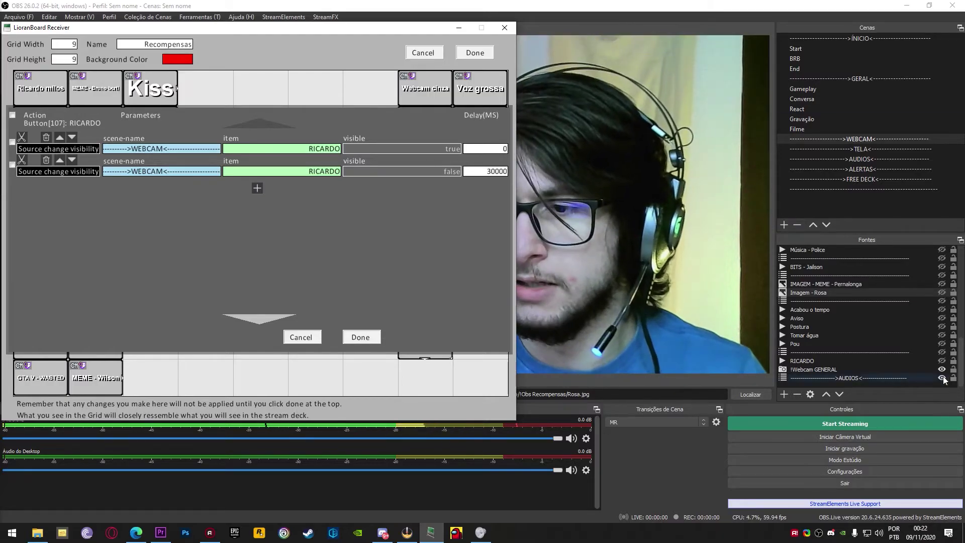
click(942, 350)
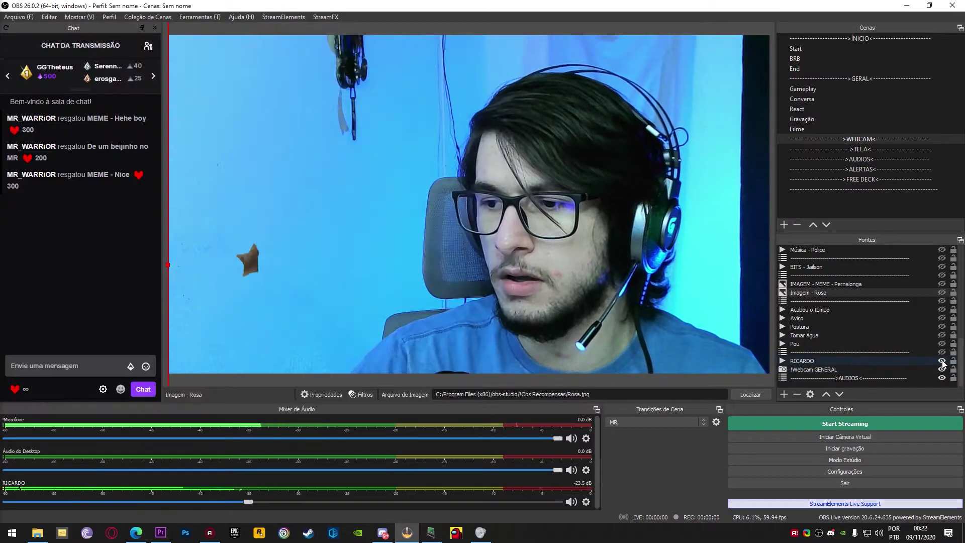
key(alt+Tab)
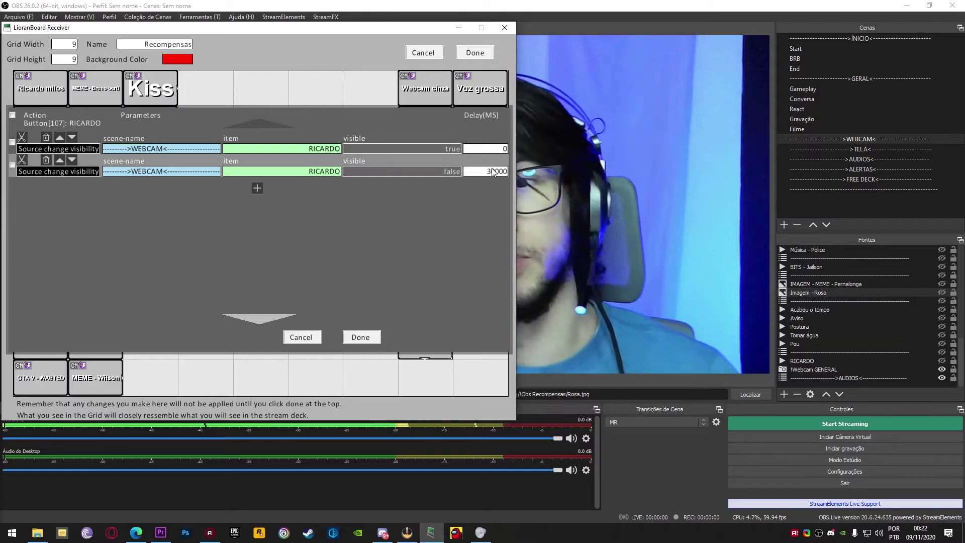
Step: Save the RICARDO button's commands and apply the changes to the Recompensas deck
double_click(490, 171)
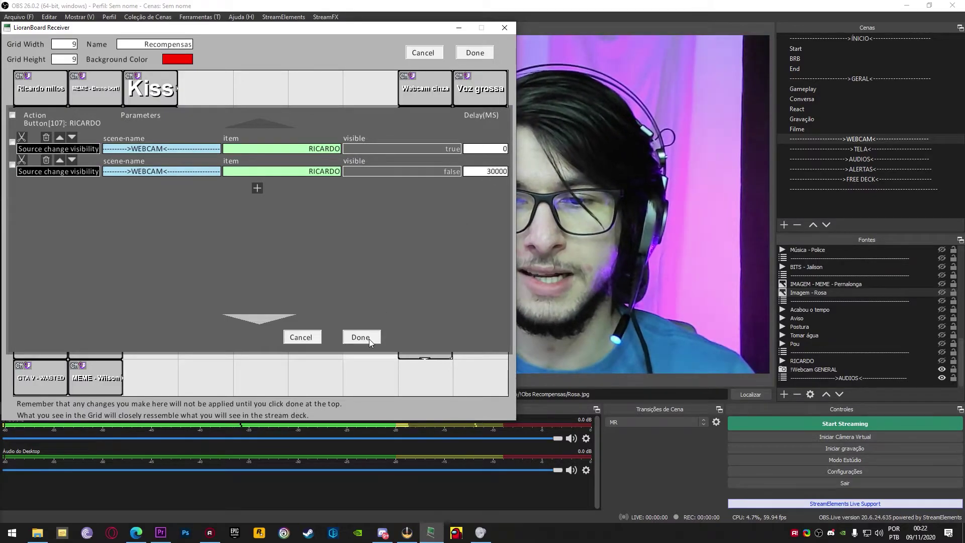
click(360, 337)
click(475, 53)
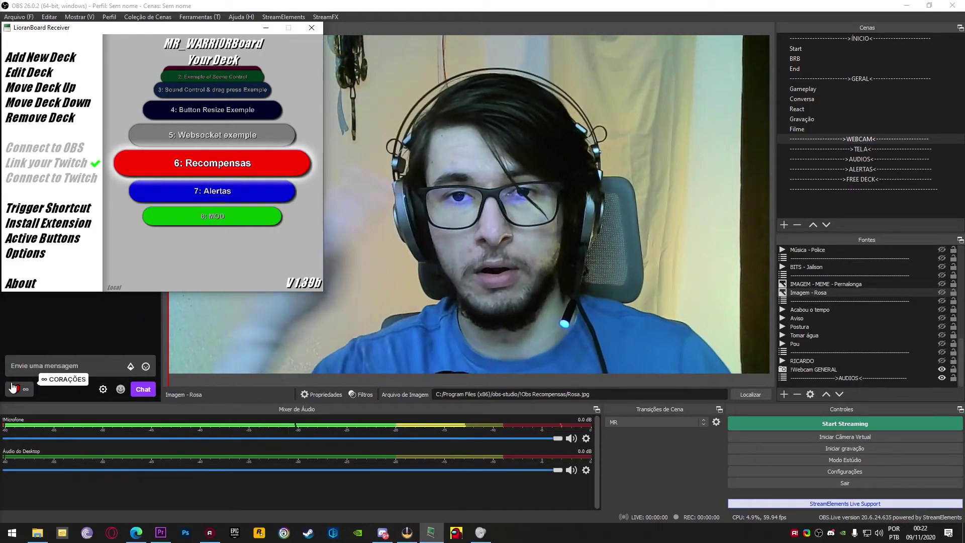
Step: Compare the Ricardo milos button's redeem name in the Recompensas deck with the matching reward's title on Twitch
click(29, 72)
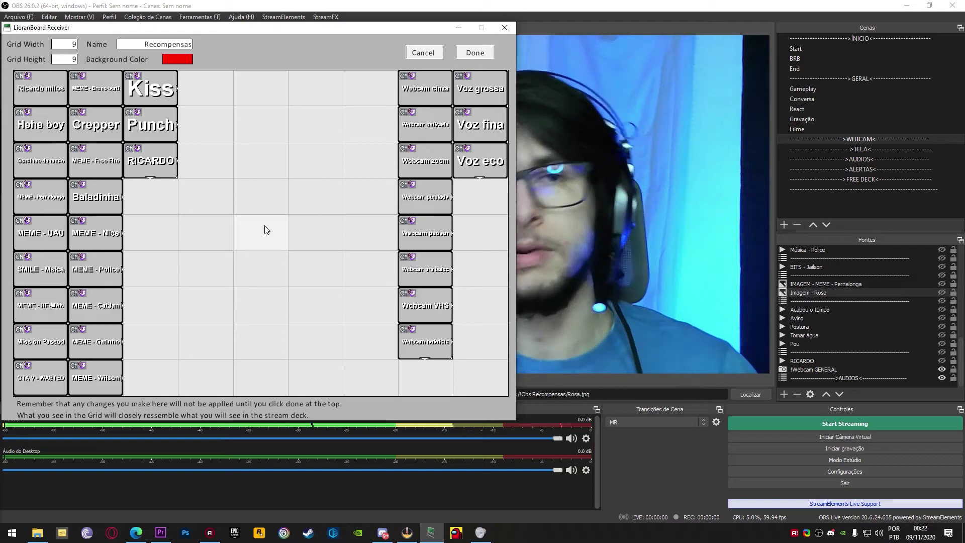
right_click(44, 76)
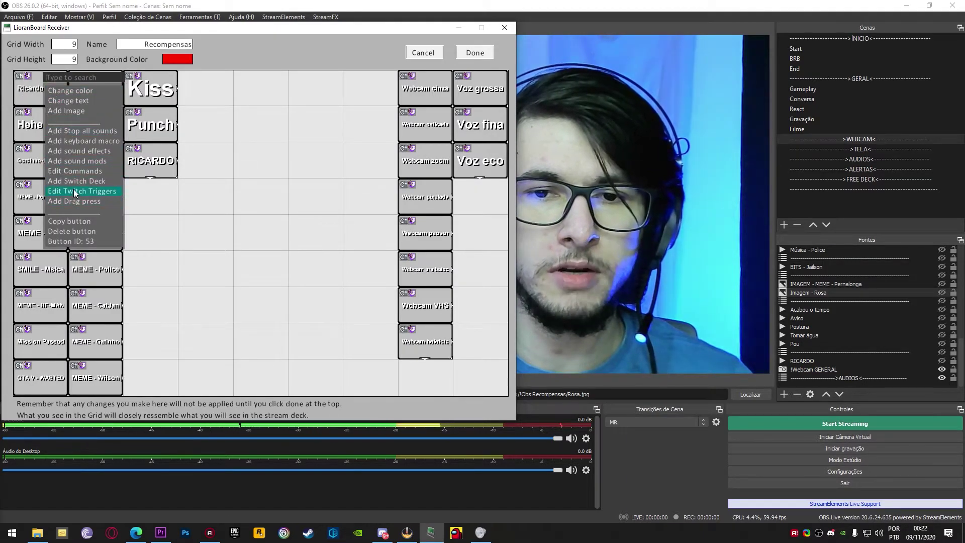
click(74, 191)
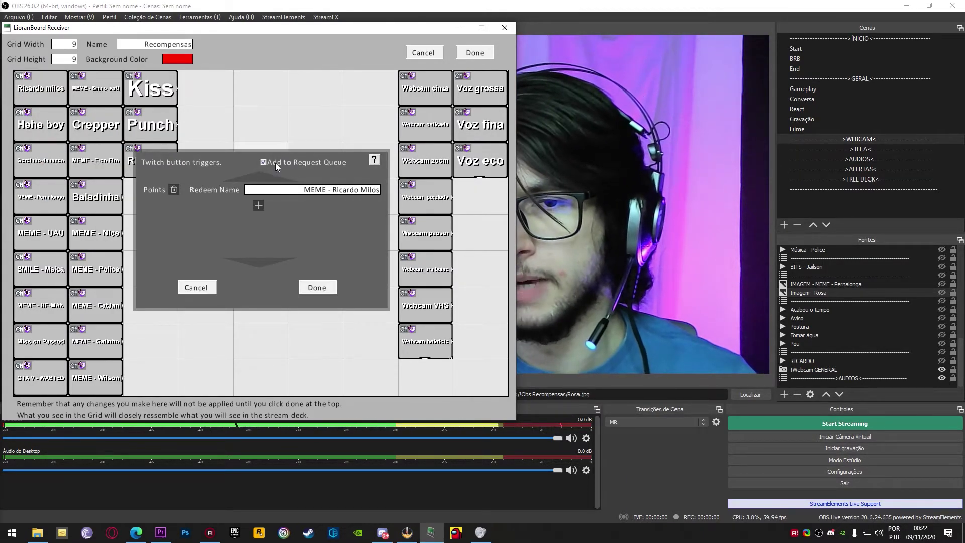
click(319, 289)
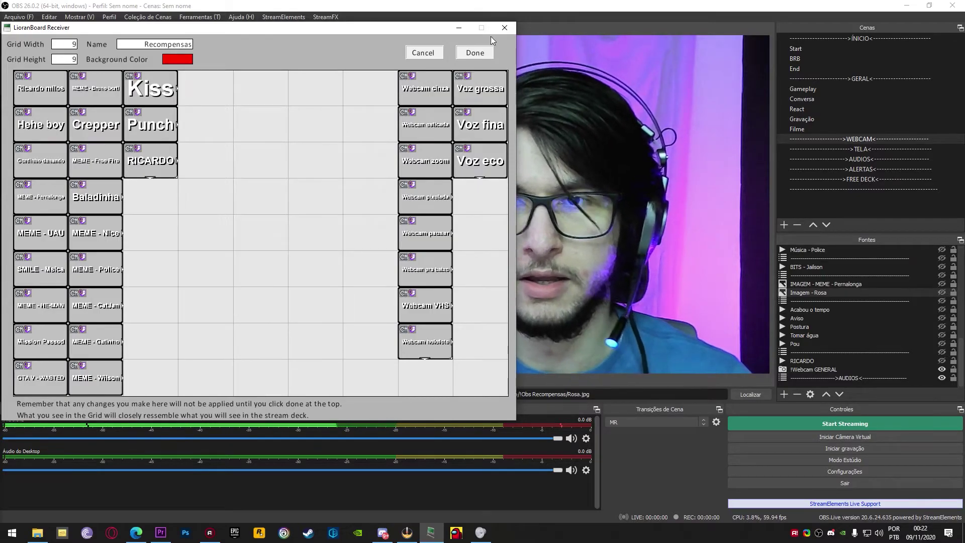
key(alt+Tab)
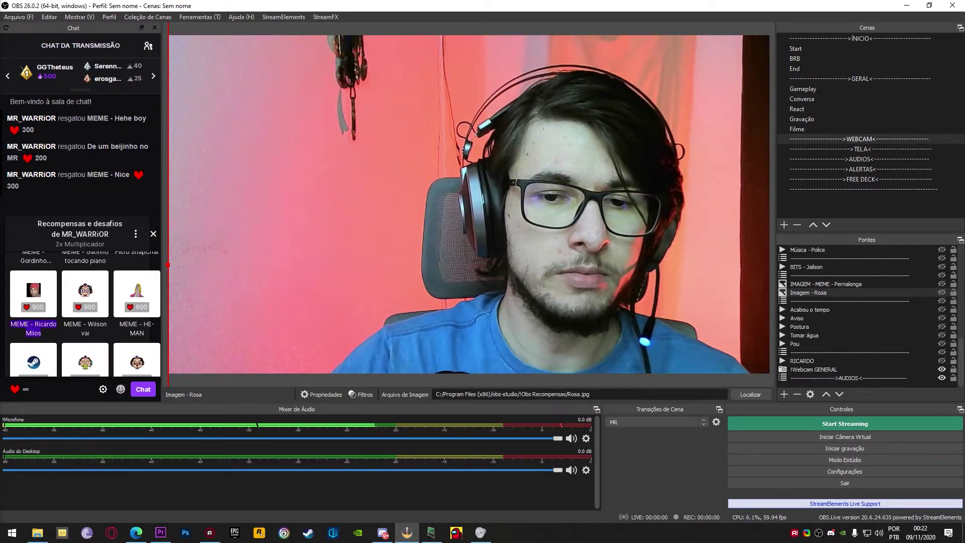
key(alt+Tab)
drag(240, 26, 529, 12)
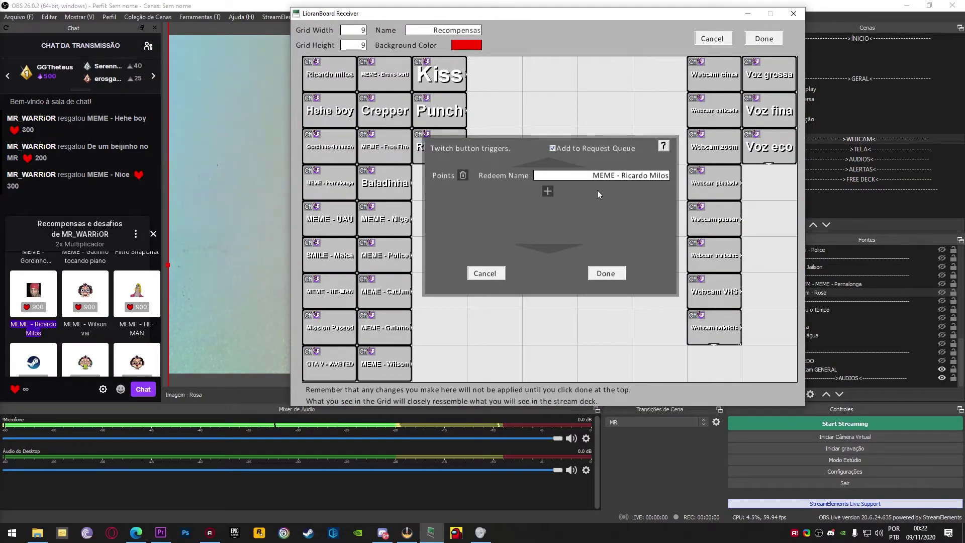
click(605, 273)
Step: Review the Ricardo milos button's two source visibility commands and leave the Recompensas deck editor
click(379, 160)
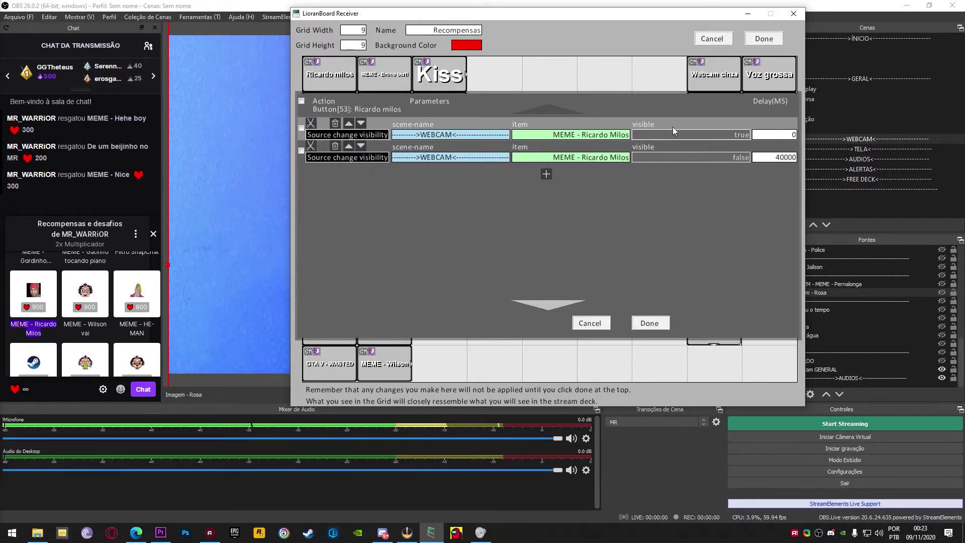
click(653, 325)
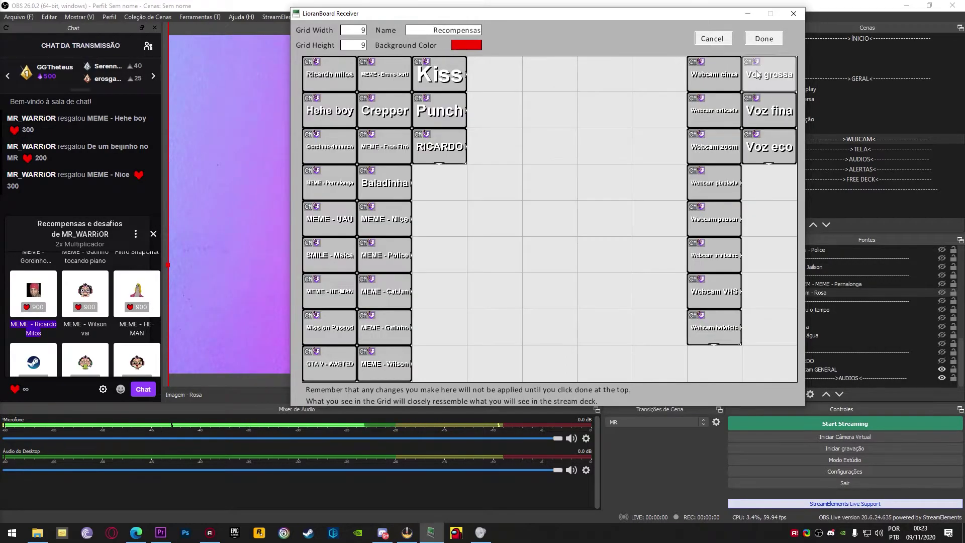
click(764, 40)
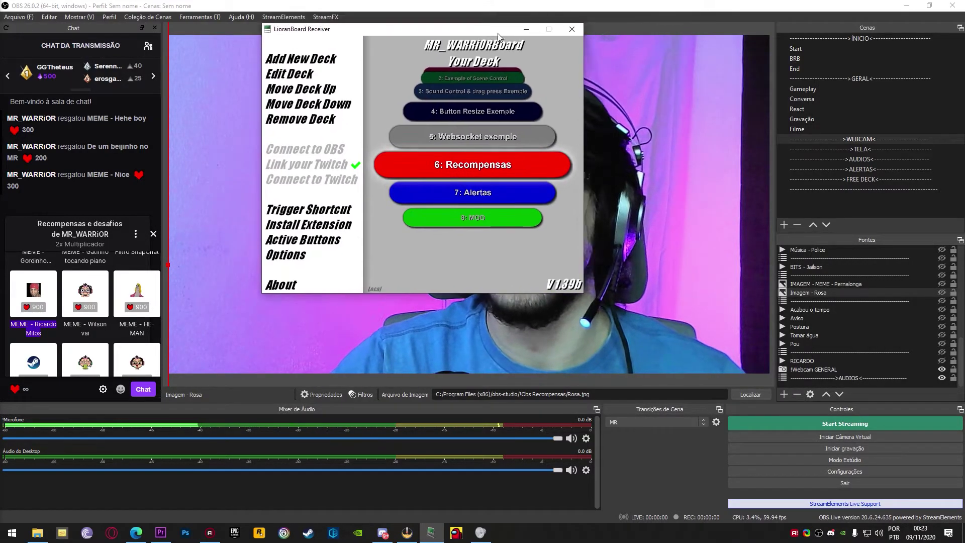
Step: Return to OBS with the Gravação scene active and redeem the MEME - Ricardo Milos channel-point reward
click(554, 14)
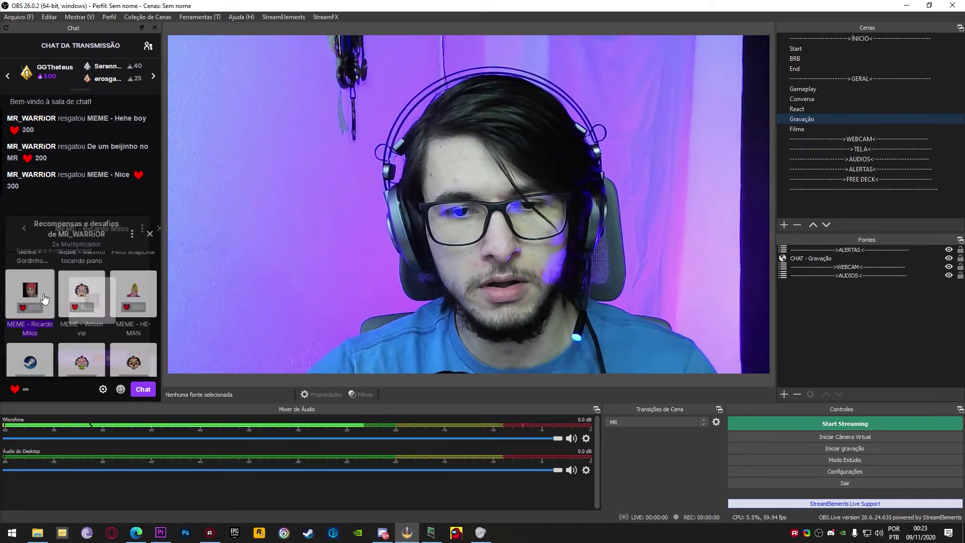
click(54, 301)
click(85, 357)
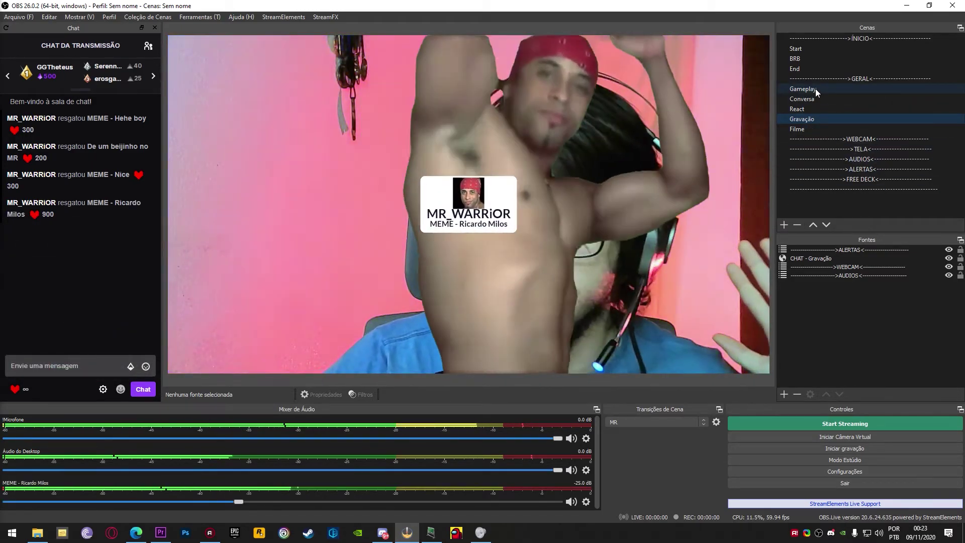
Step: Inspect the Gameplay scene, and return to the WEBCAM scene to locate its MEME - Ricardo Milos source
click(815, 88)
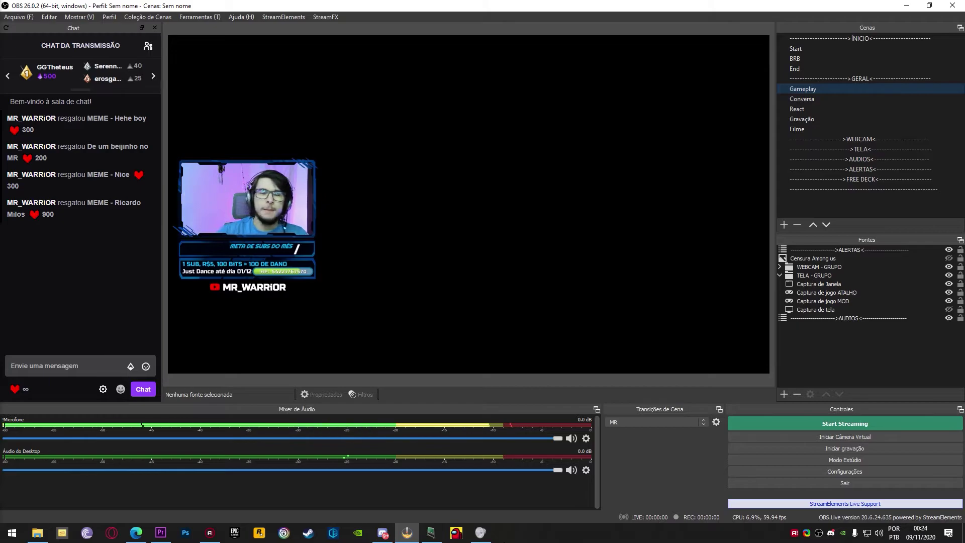
click(835, 138)
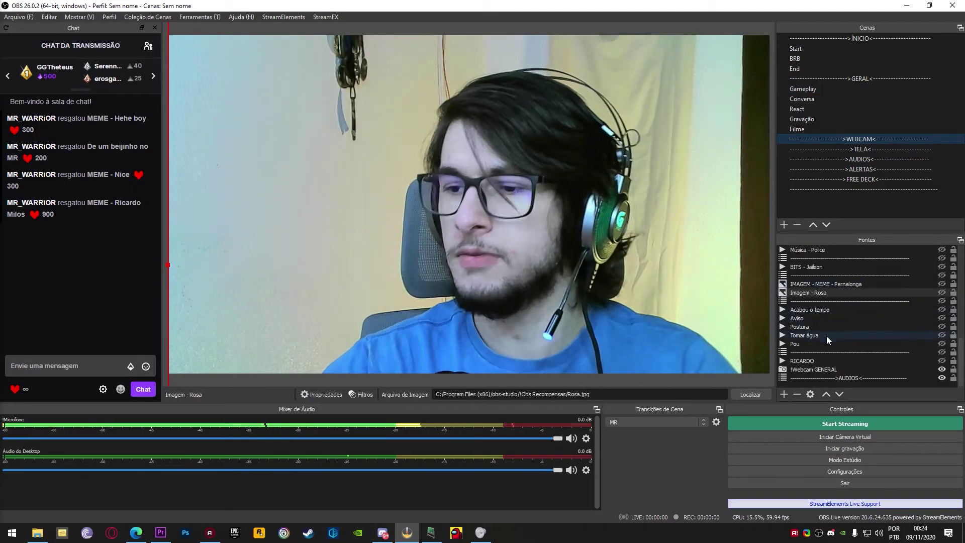
scroll(811, 309, up, 4)
click(844, 258)
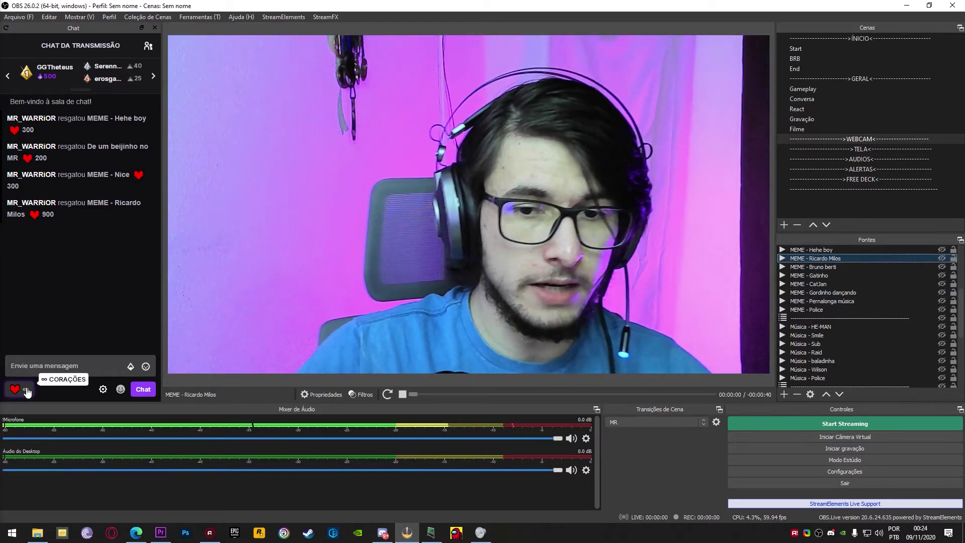
Step: Select the De um soco no MR source in the WEBCAM scene and redeem the channel-point reward of the same name
click(26, 389)
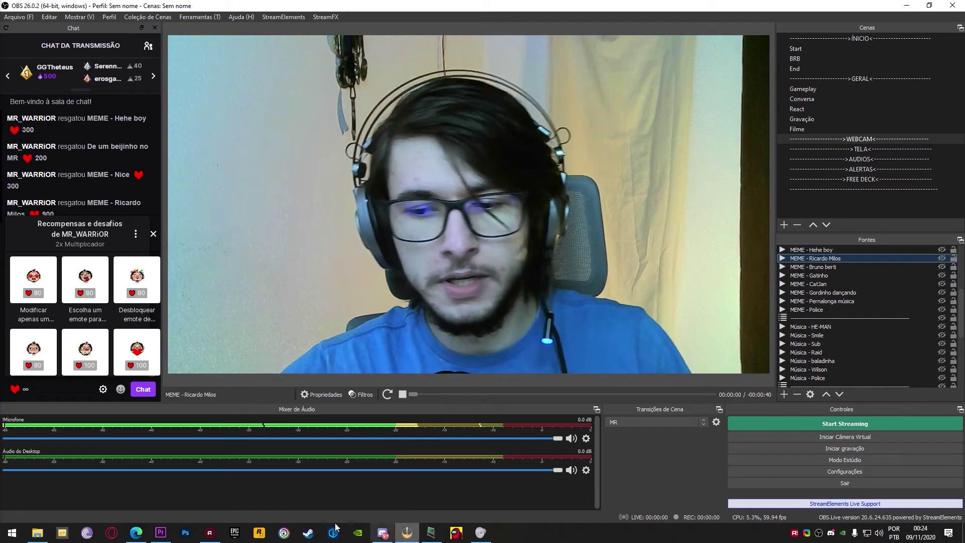
scroll(831, 290, up, 1)
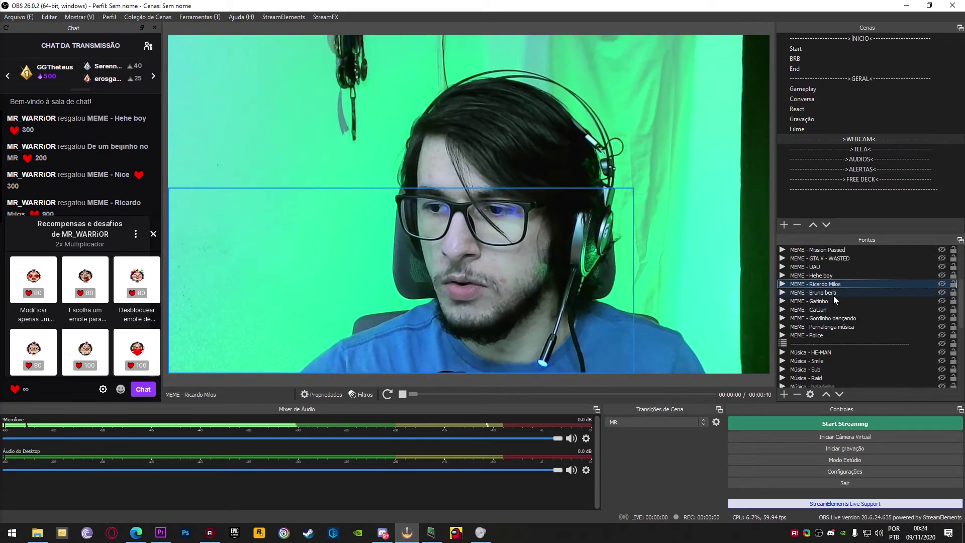
scroll(832, 291, up, 3)
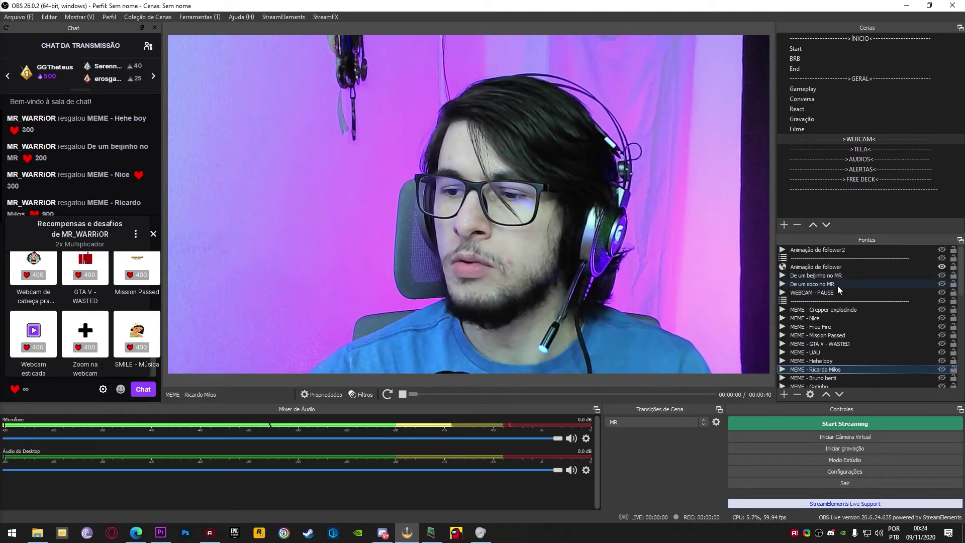
scroll(84, 313, up, 2)
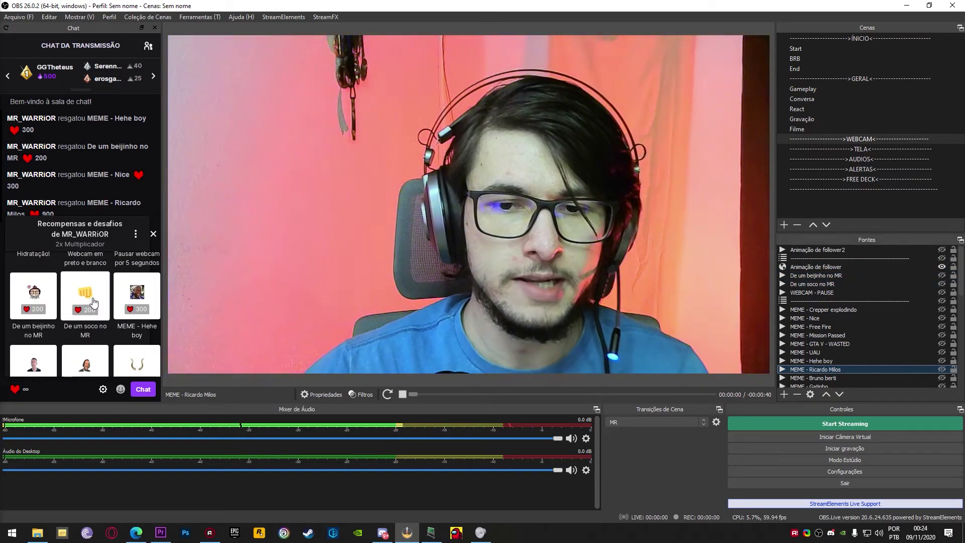
click(87, 355)
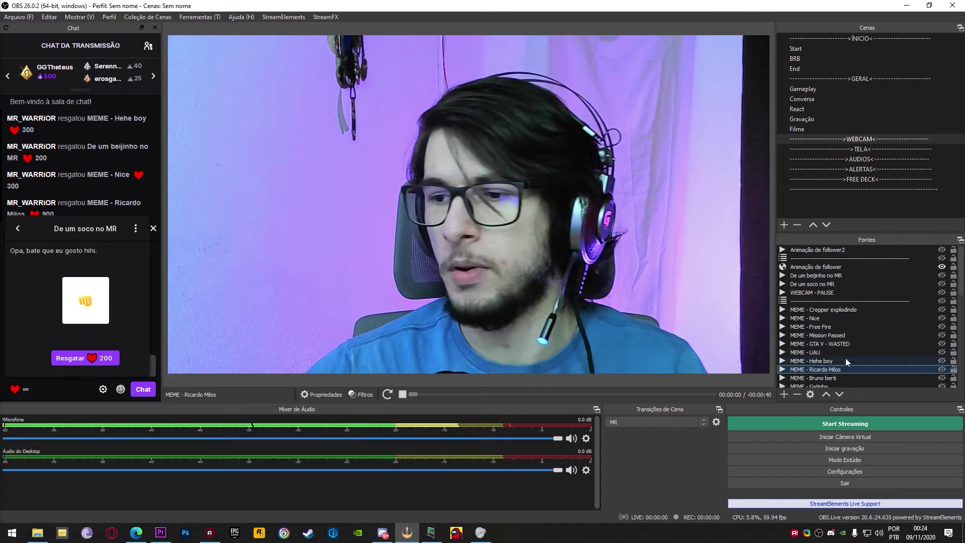
click(891, 284)
click(91, 358)
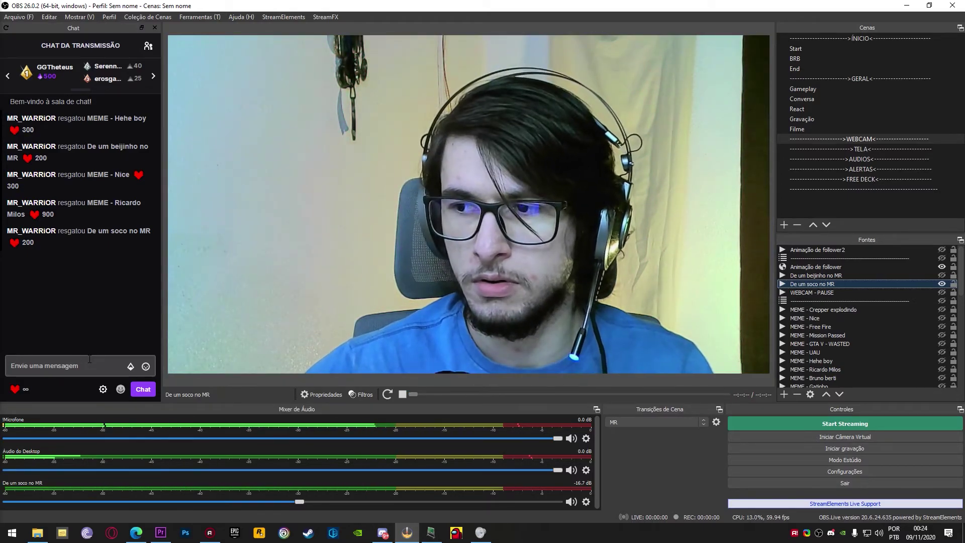
Step: Redeem the De um soco no MR reward a second time
click(35, 387)
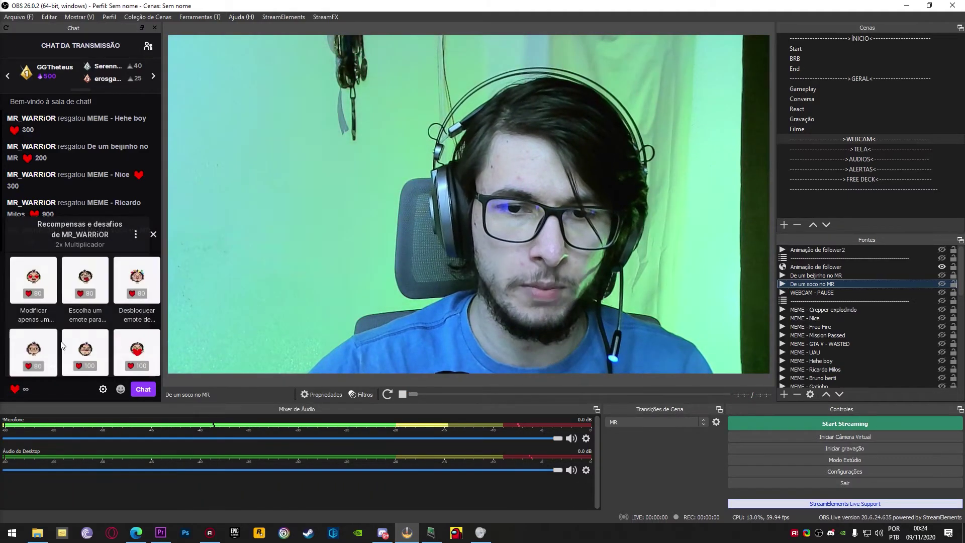
click(109, 351)
click(109, 360)
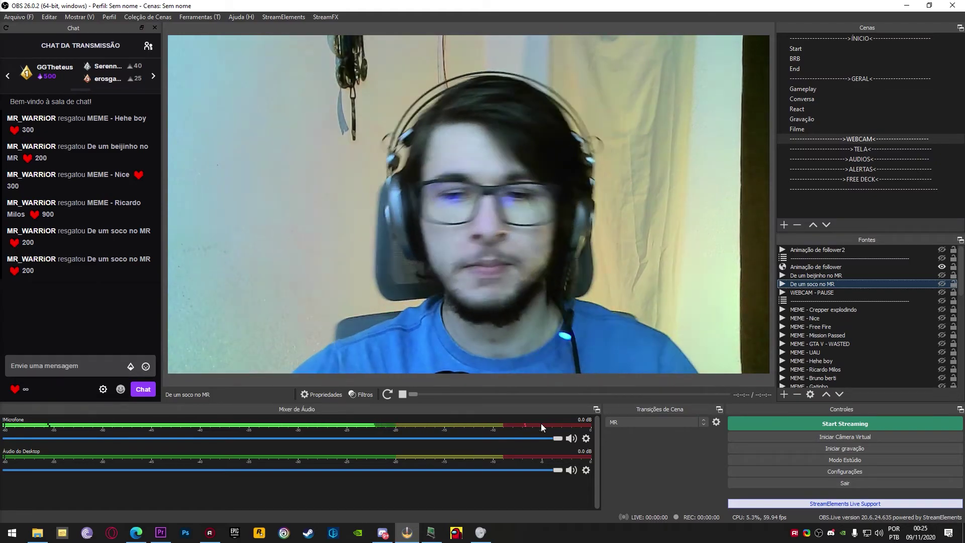
Step: Open the MEME - HE-MAN reward in the channel-point rewards list
scroll(848, 349, down, 1)
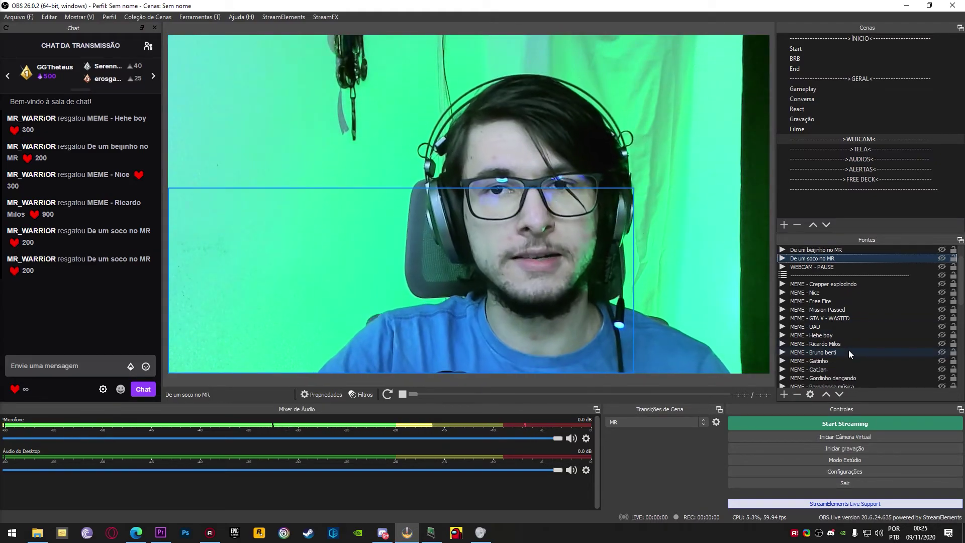
click(31, 382)
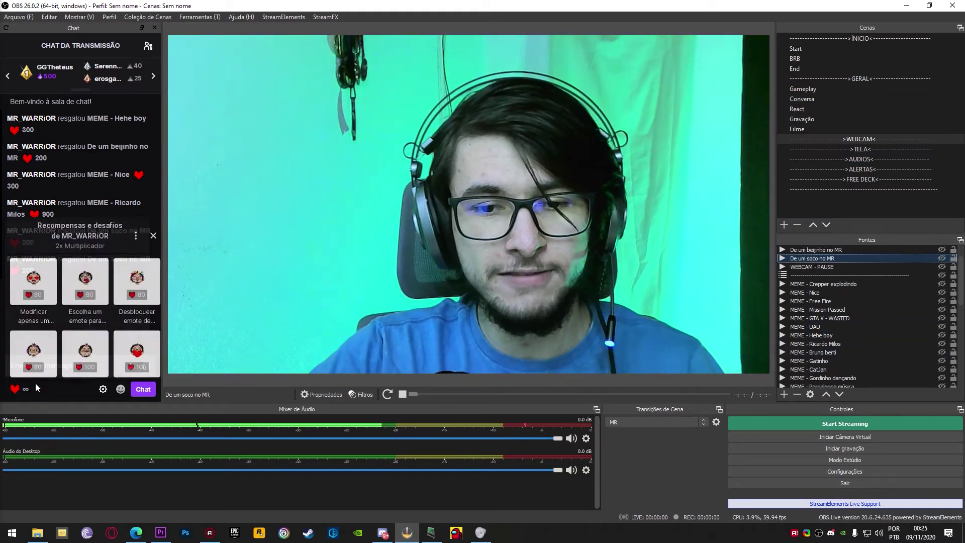
scroll(97, 346, down, 3)
scroll(97, 348, down, 5)
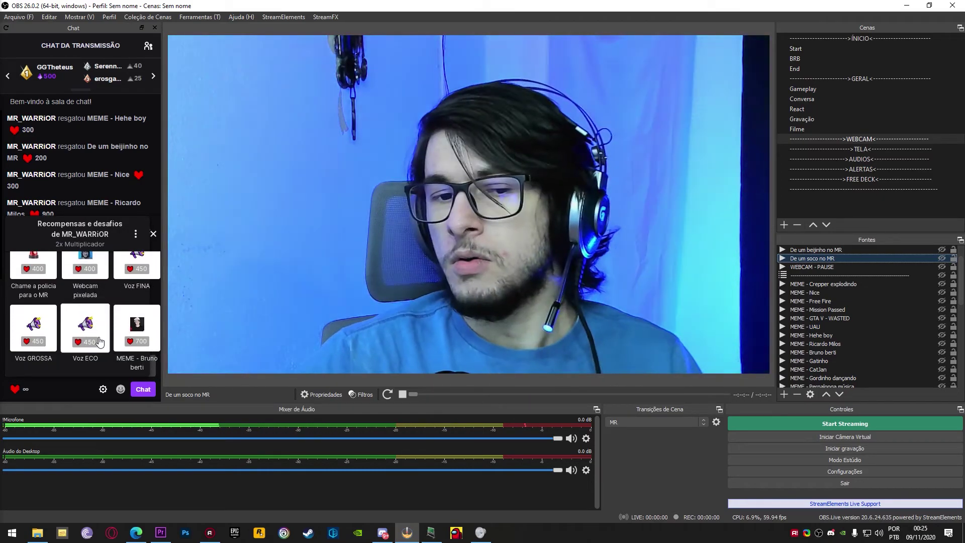
scroll(96, 318, down, 5)
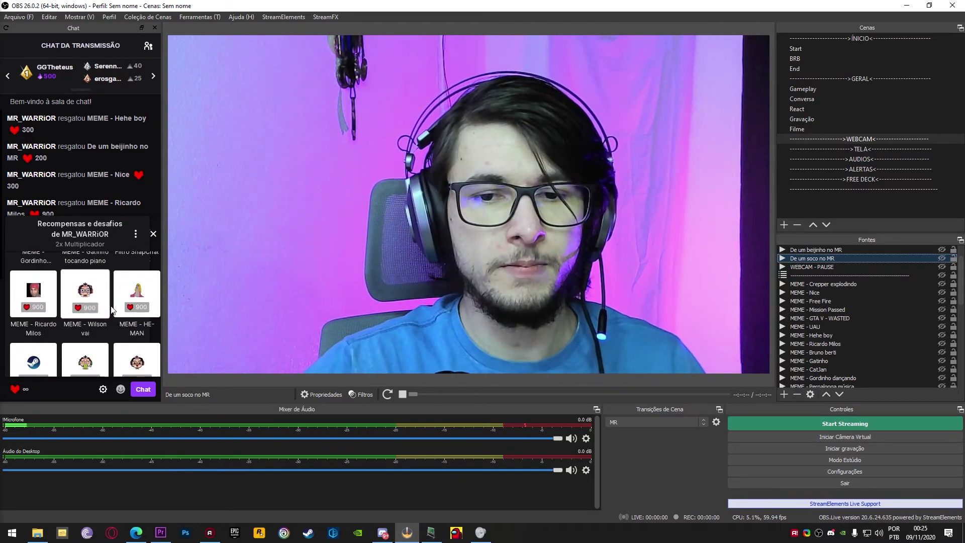
click(120, 302)
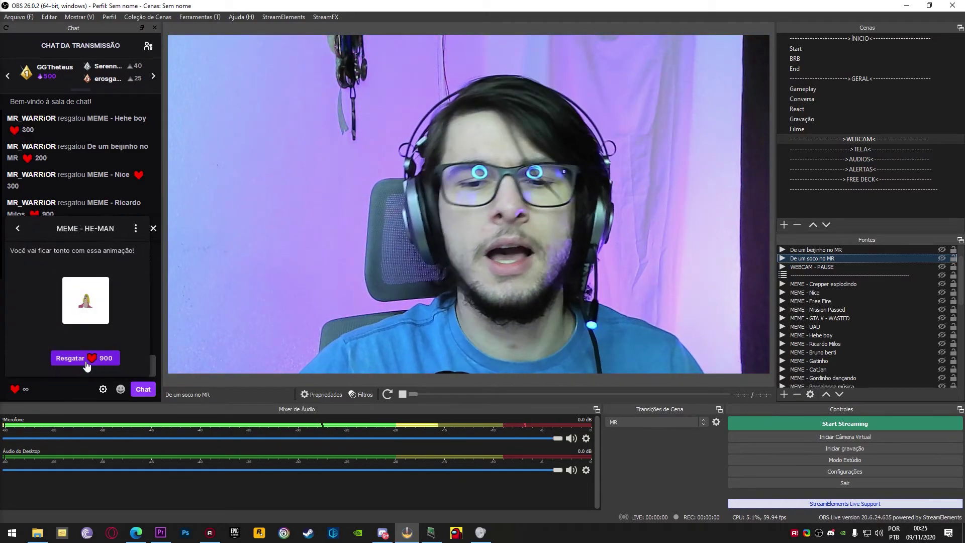